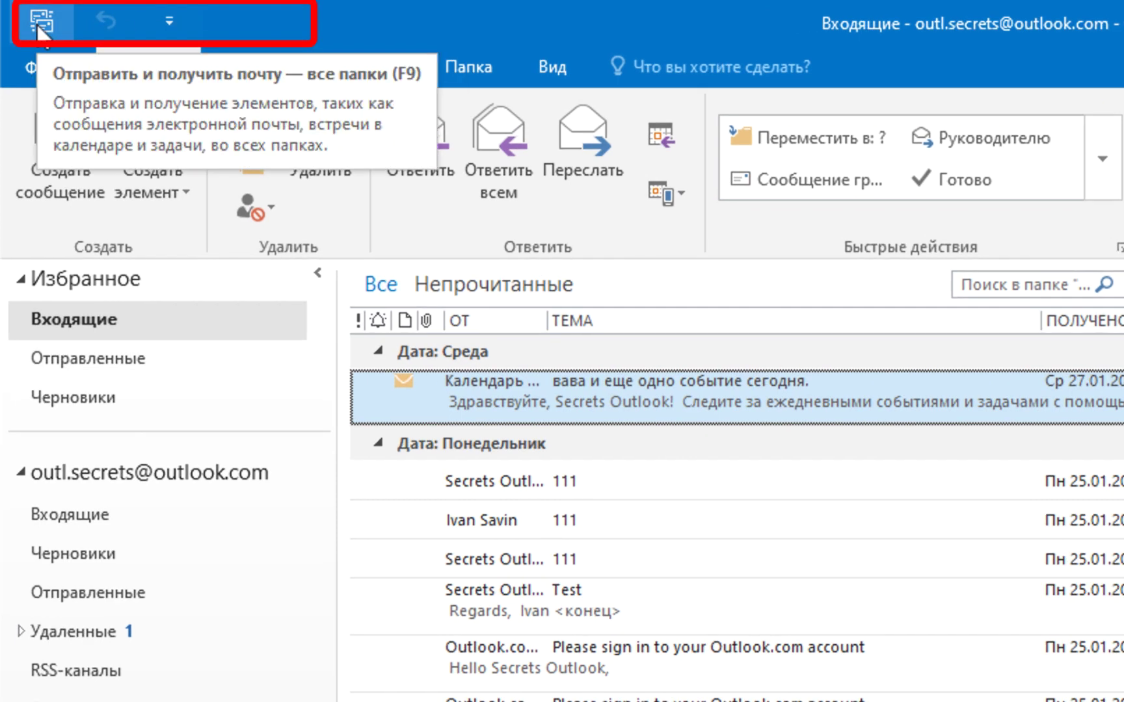
Step: Add the Печать and Переслать commands to the Quick Access Toolbar
left_click(170, 24)
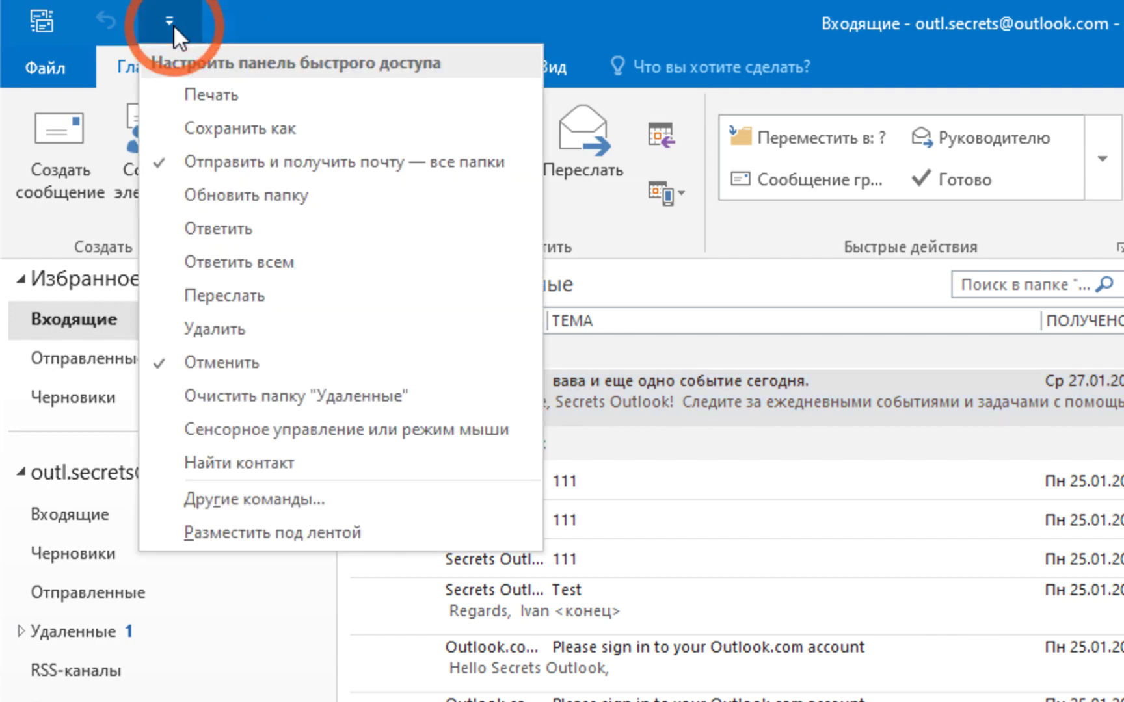
left_click(219, 93)
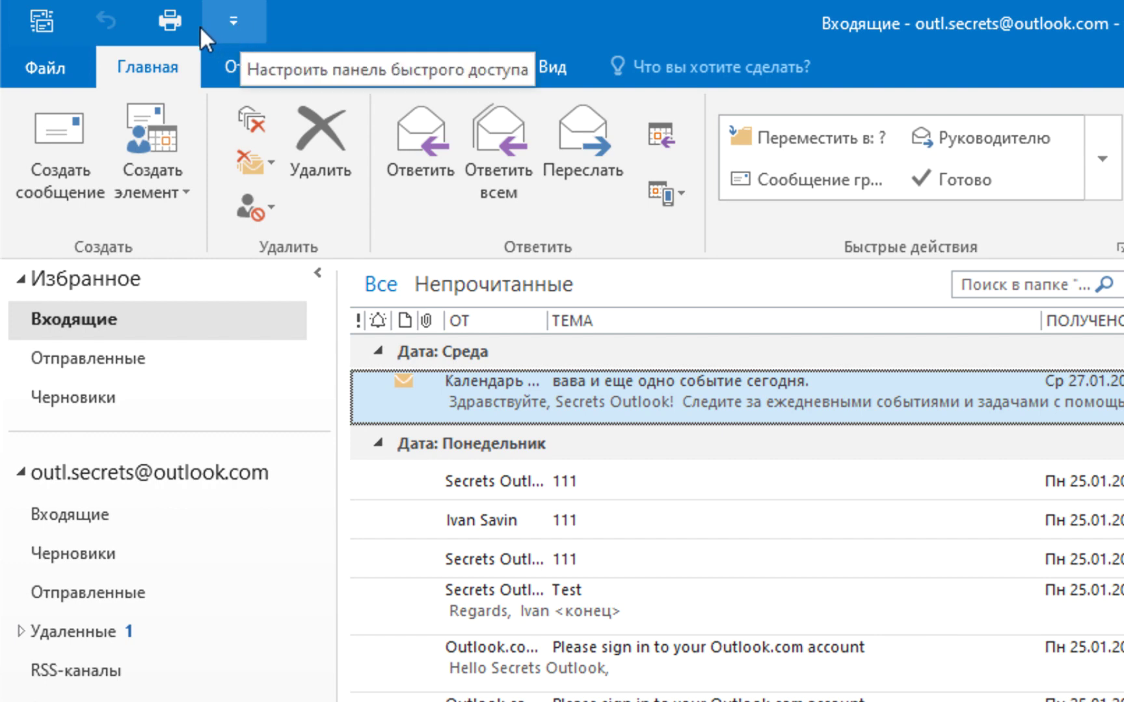
left_click(235, 24)
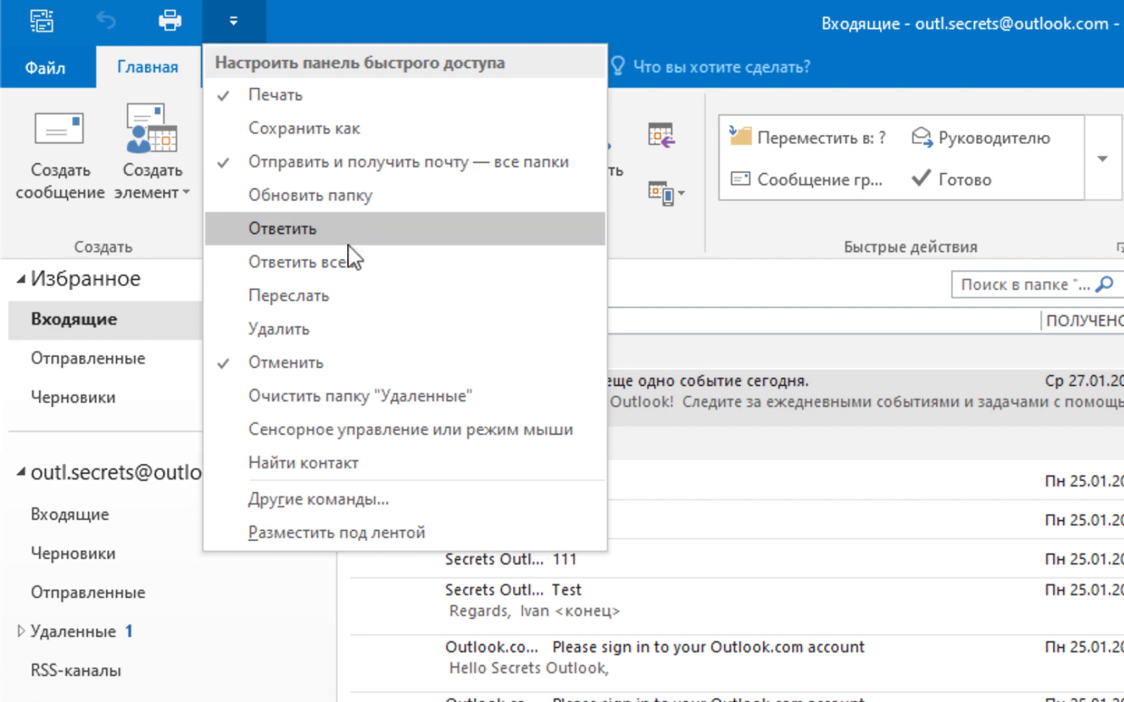
left_click(333, 296)
Step: Add the Создать контакт command to the Quick Access Toolbar from the list of frequently used commands
left_click(299, 18)
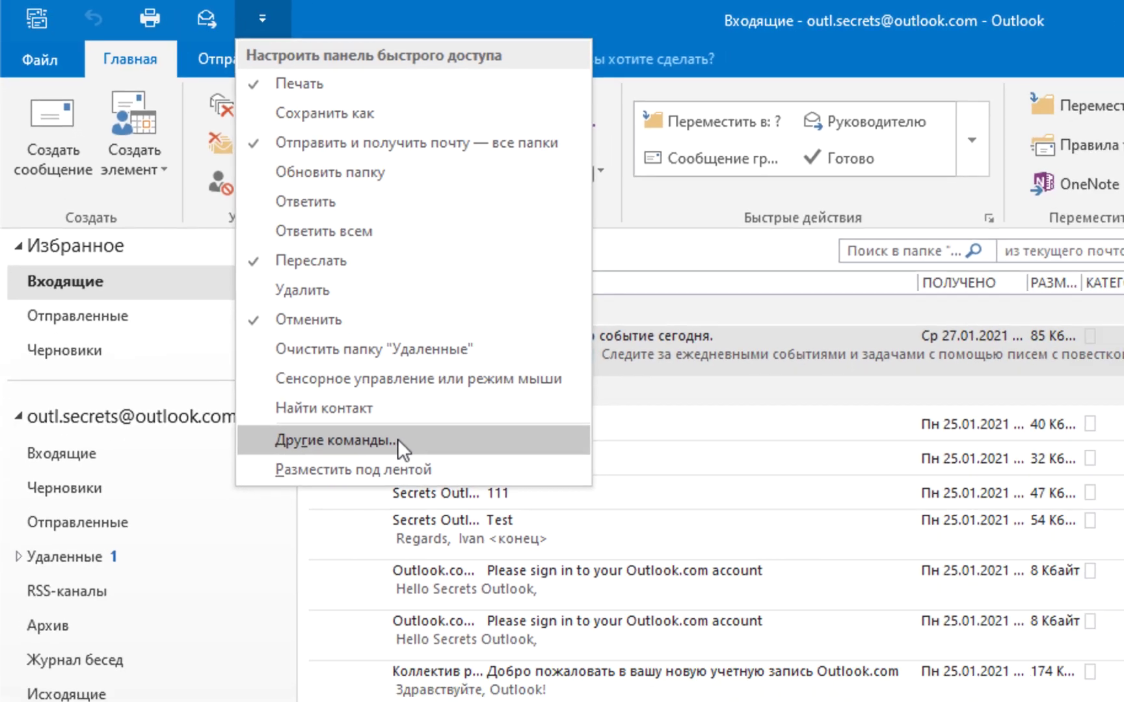
left_click(452, 499)
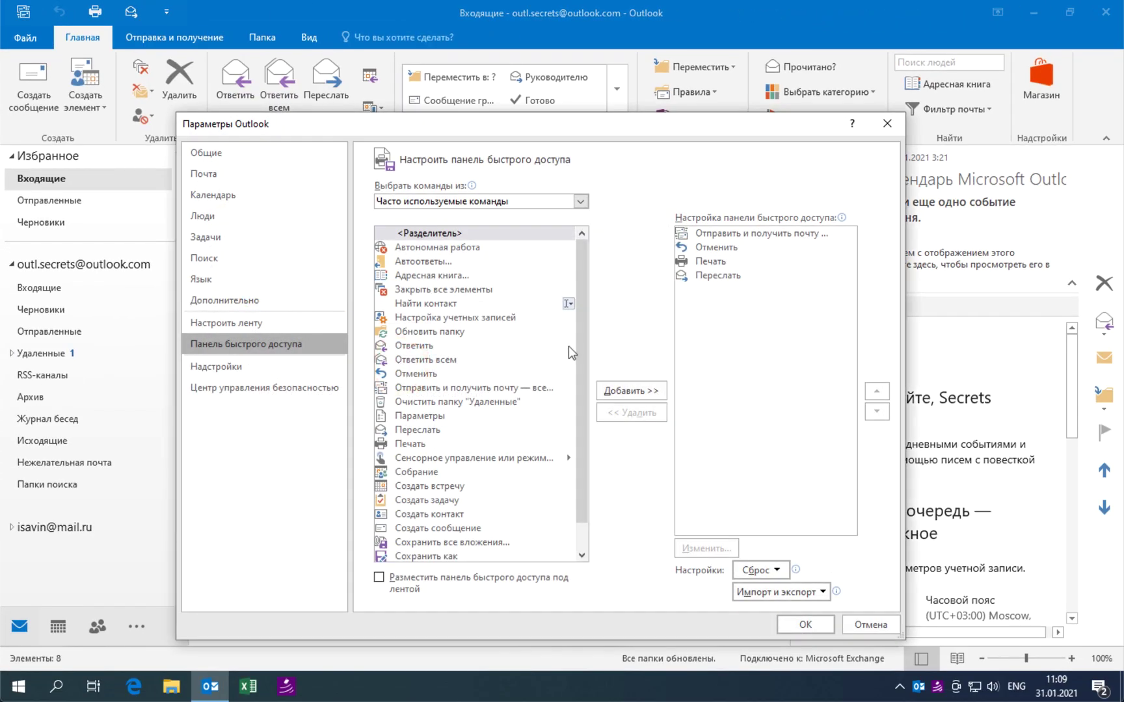
scroll(573, 351, "down", 1)
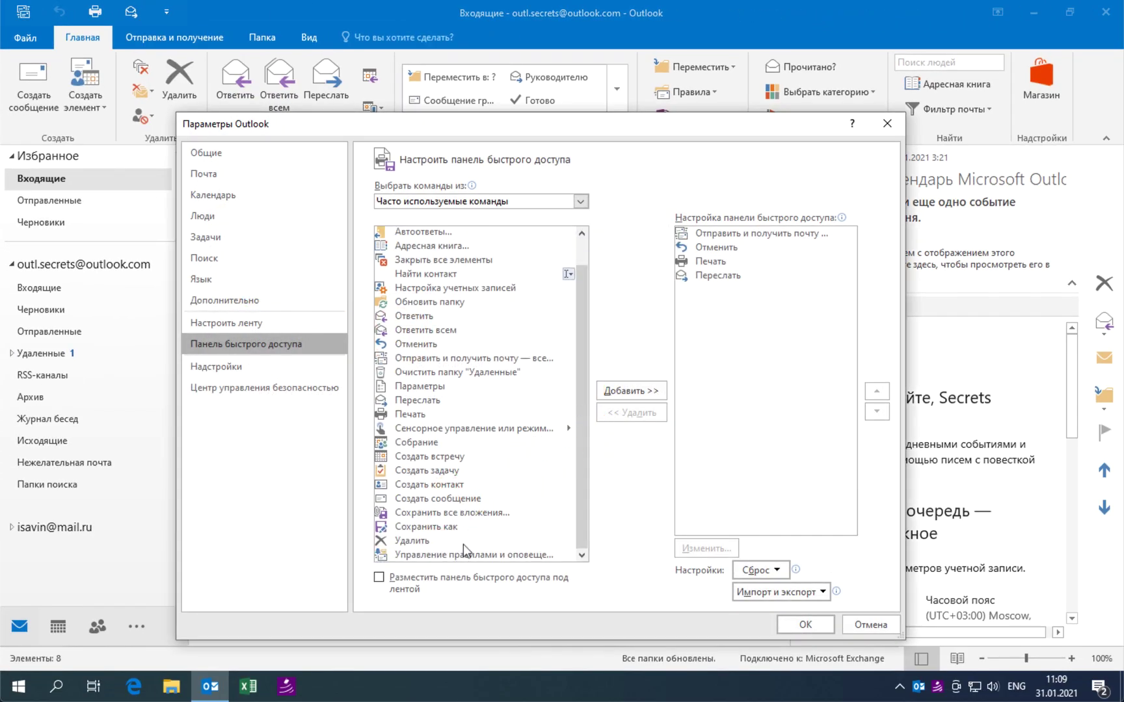
left_click(429, 485)
left_click(631, 391)
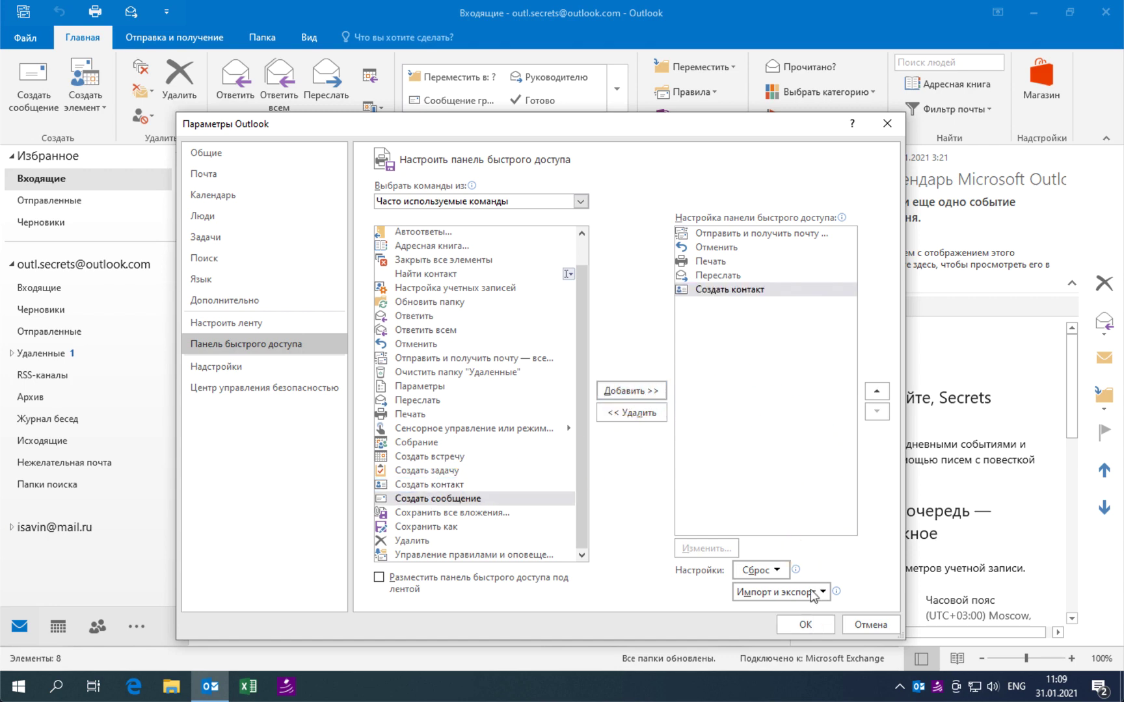
left_click(803, 624)
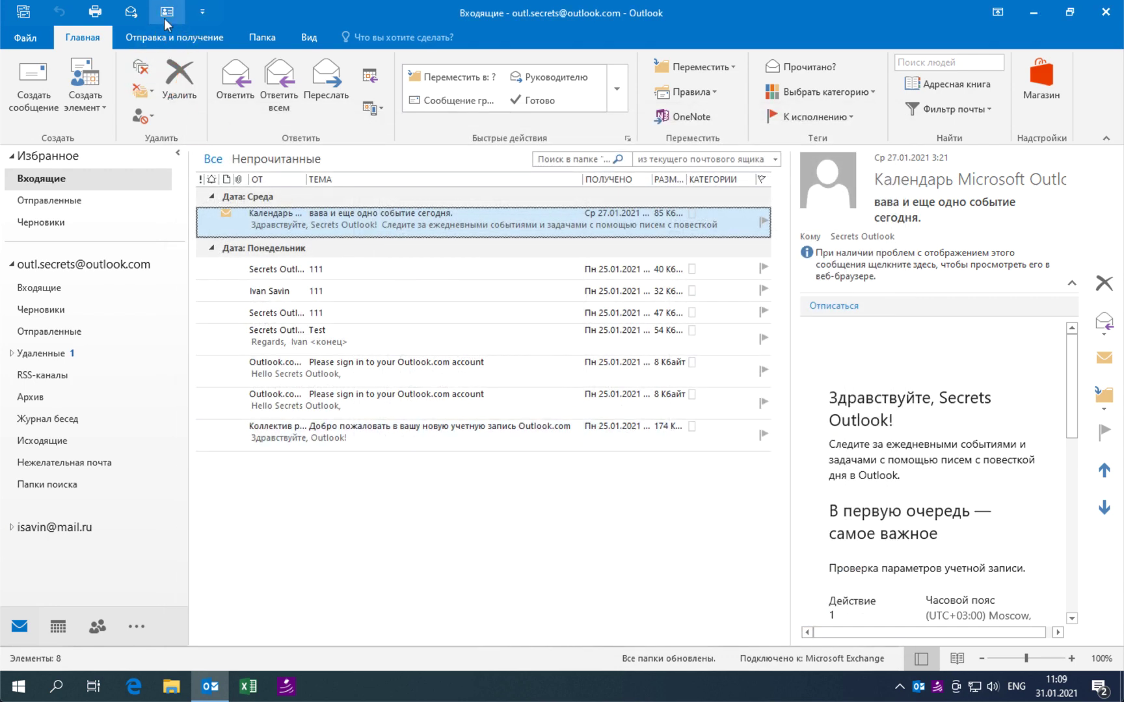
Step: Browse the complete set of commands (Все команды) available for the Quick Access Toolbar and leave the options without changing anything
left_click(202, 12)
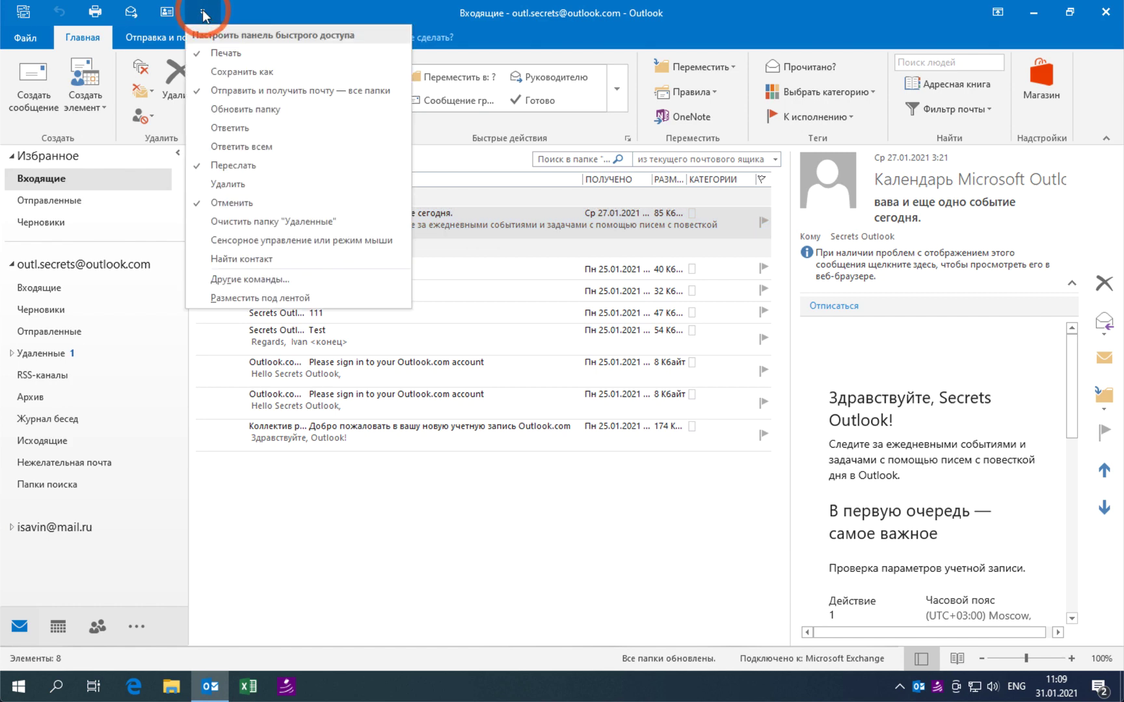
left_click(290, 280)
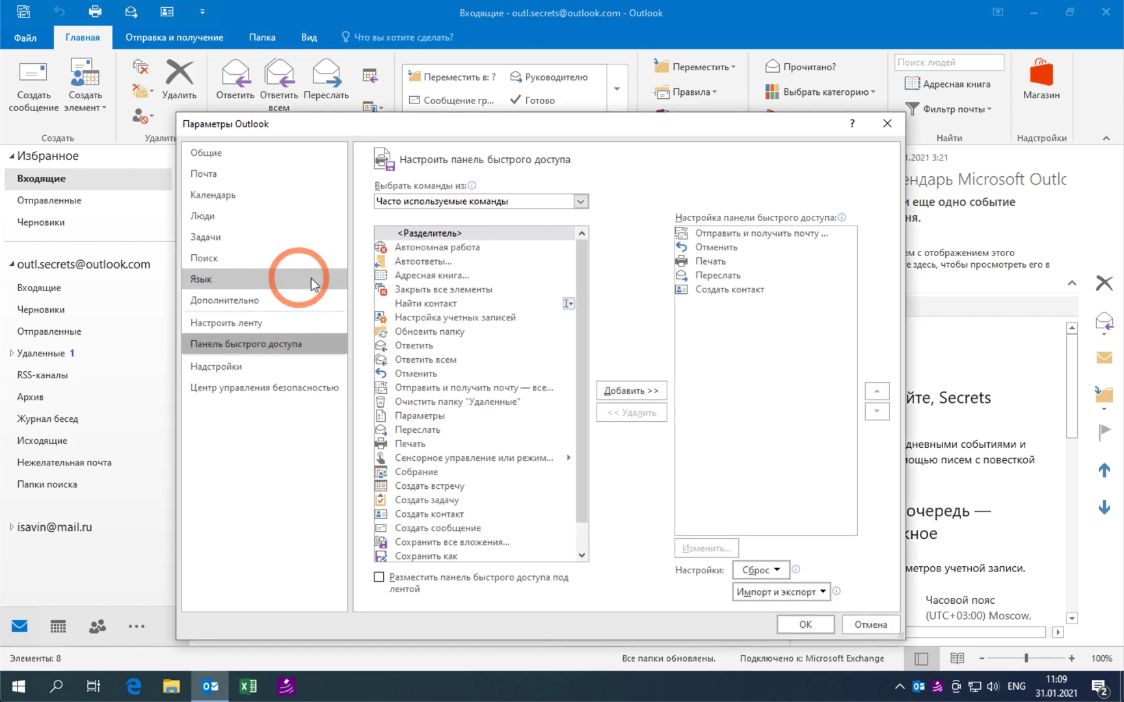
left_click(581, 202)
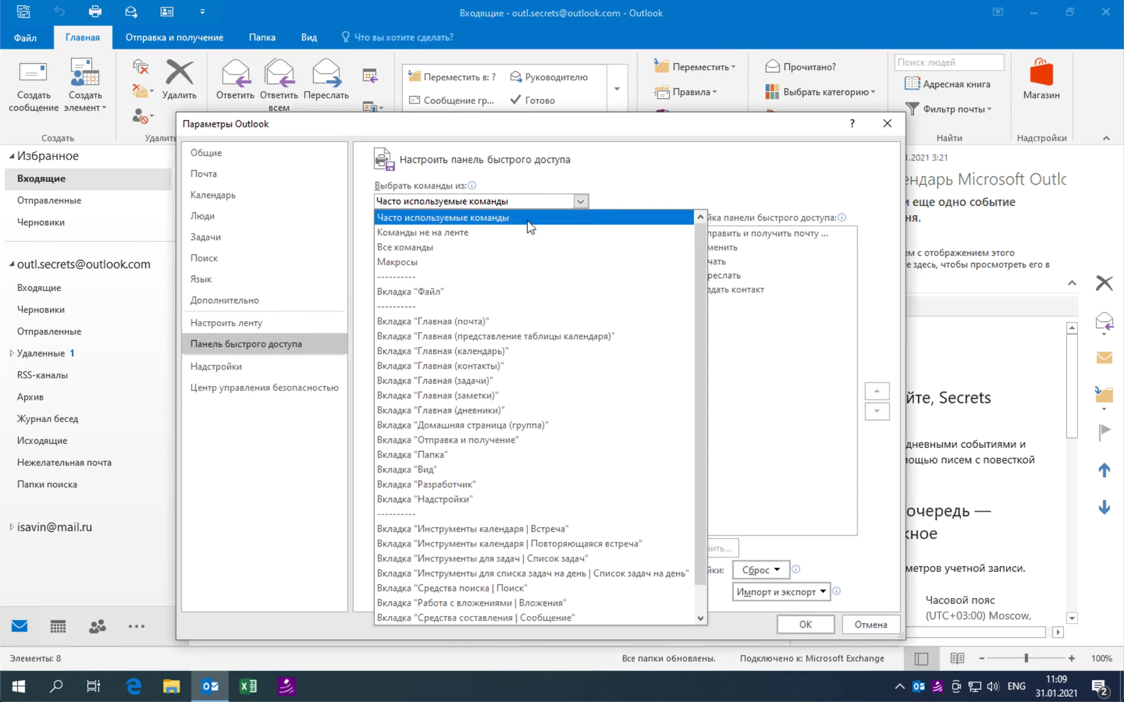
left_click(422, 253)
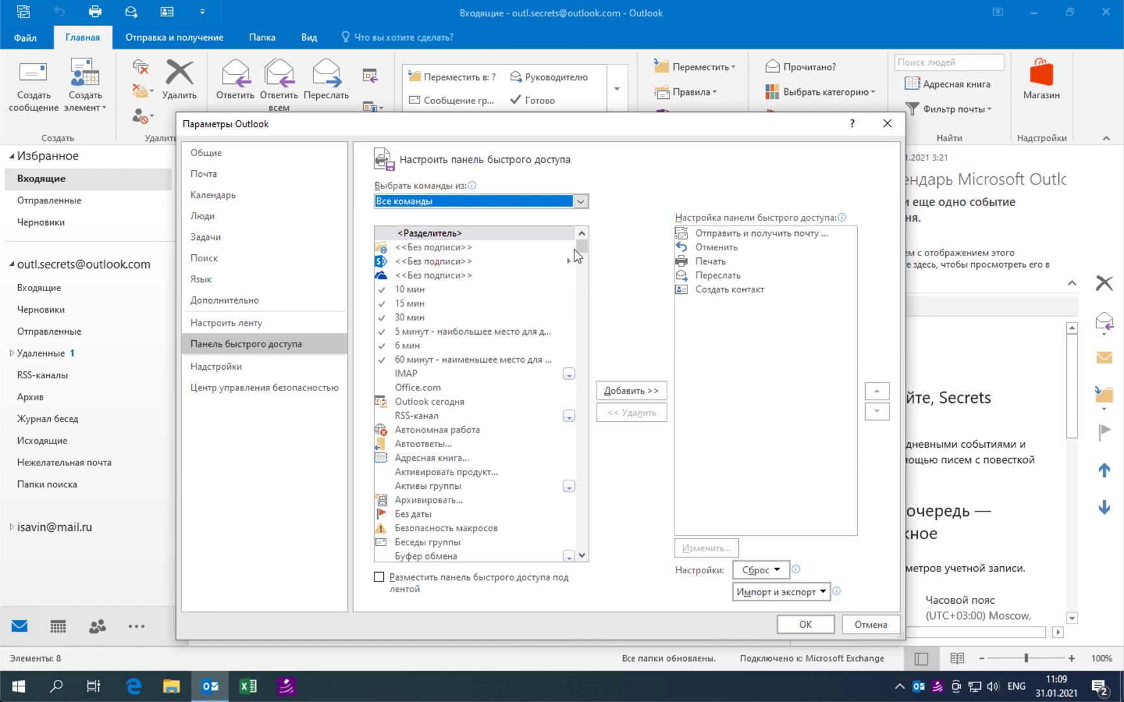
left_click_drag(580, 247, 571, 439)
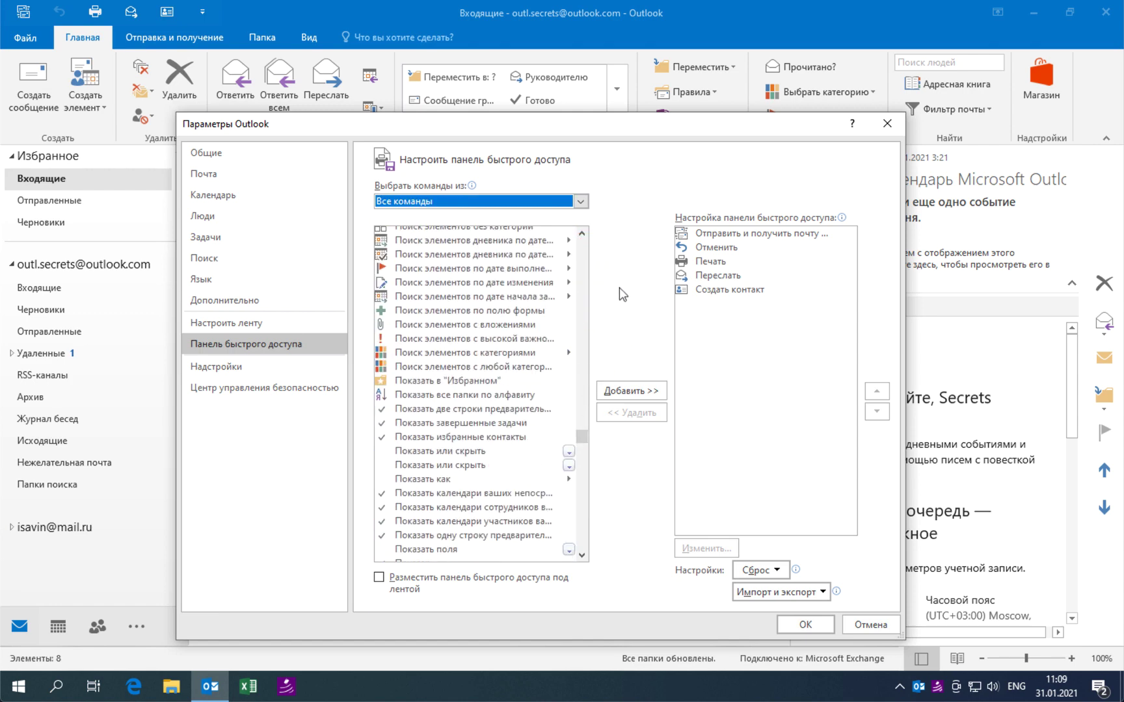
left_click(865, 626)
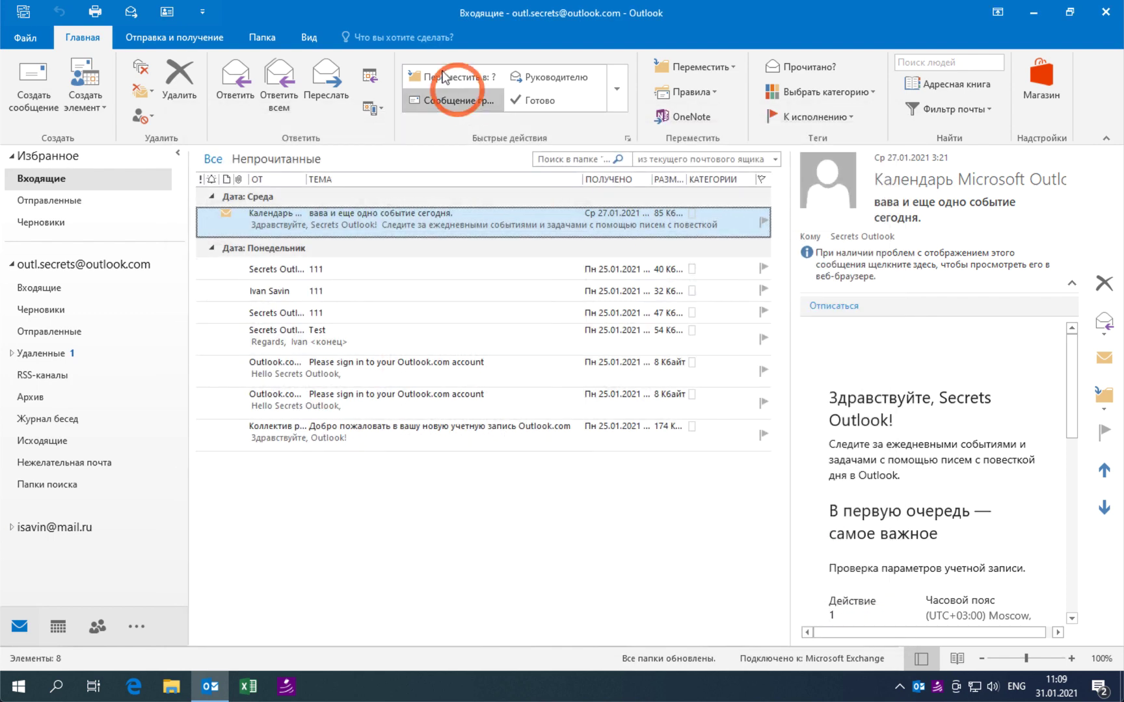
Step: Export all customizations as Настройки Outlook (olkexplorer).exportedUI into the Outlook Secrets folder on the Desktop, replacing the existing file
left_click(207, 11)
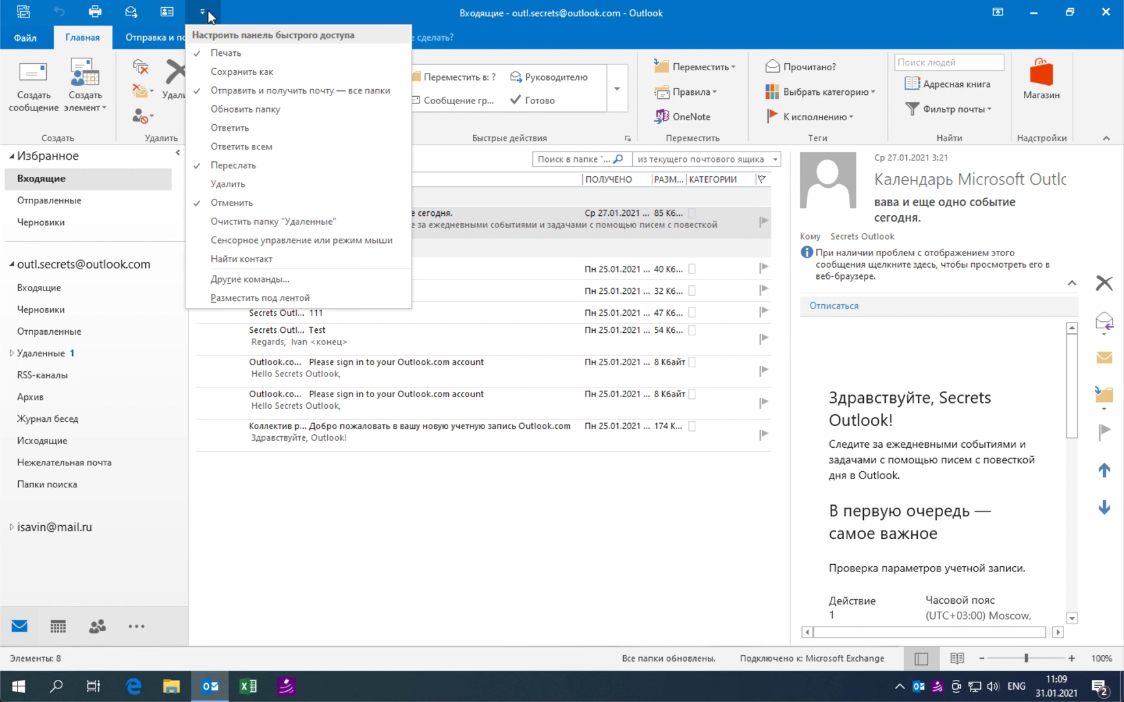
left_click(288, 279)
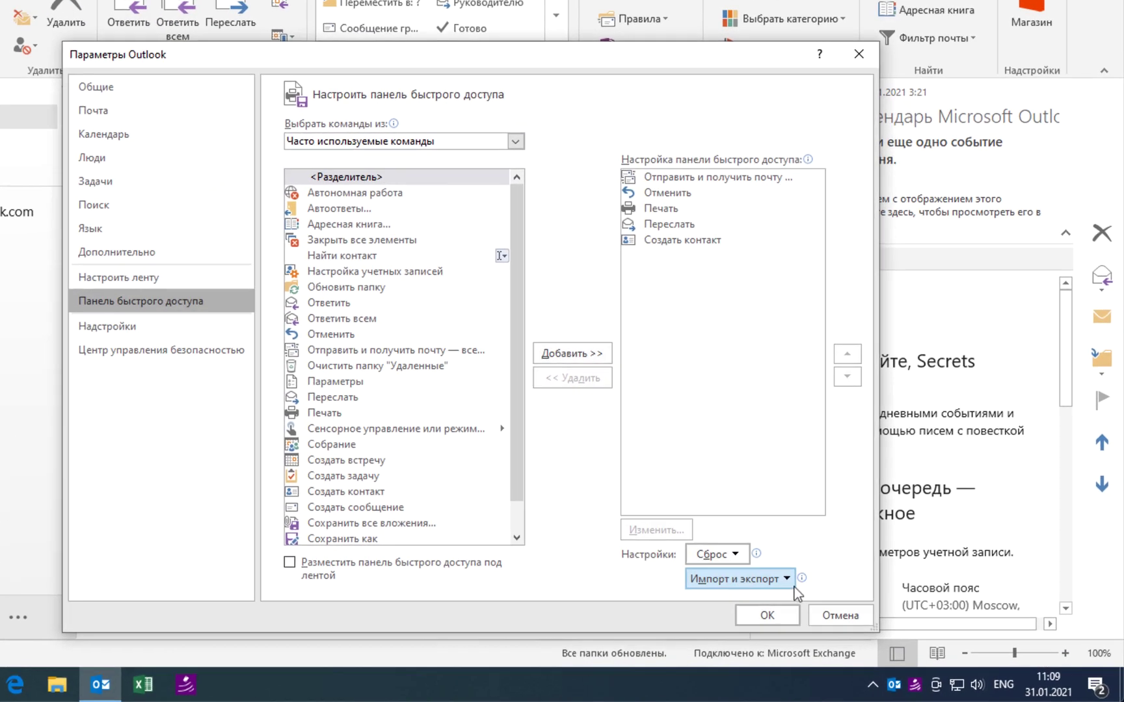
left_click(822, 592)
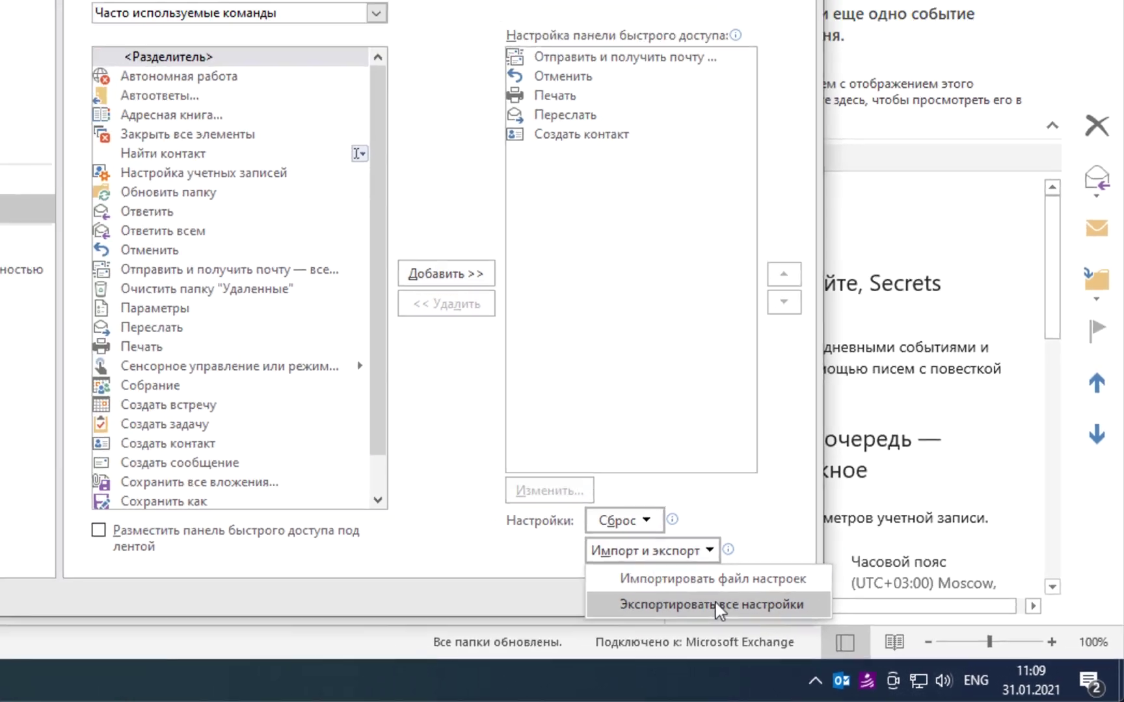
left_click(826, 629)
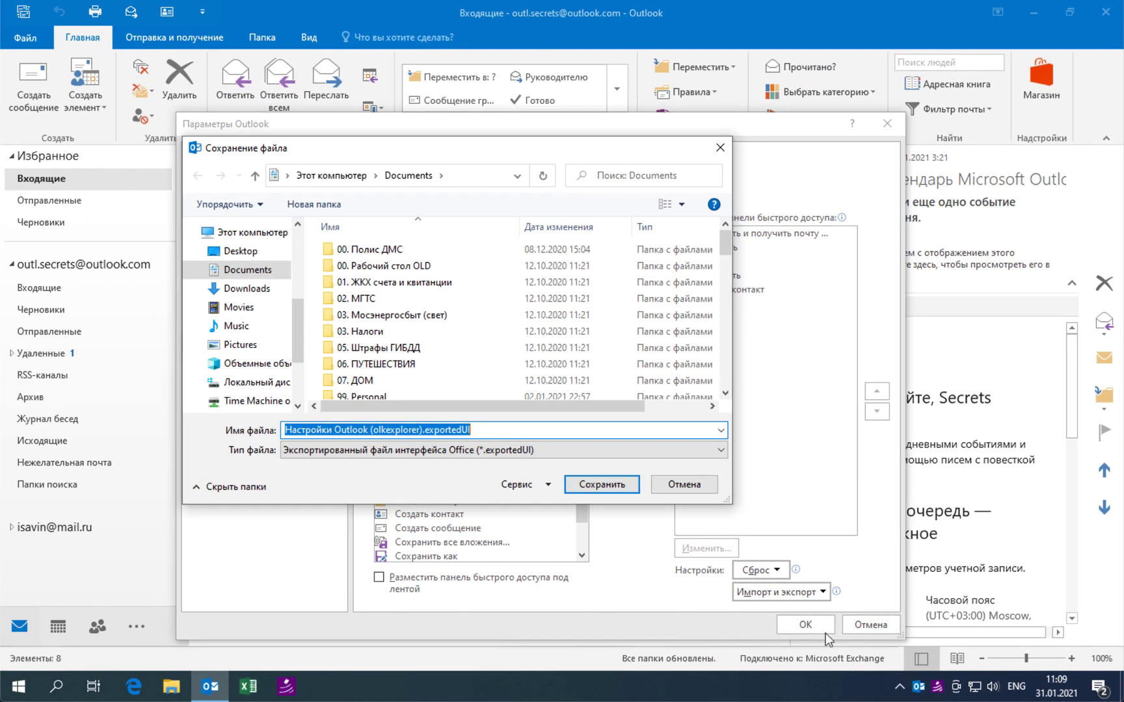
left_click(236, 250)
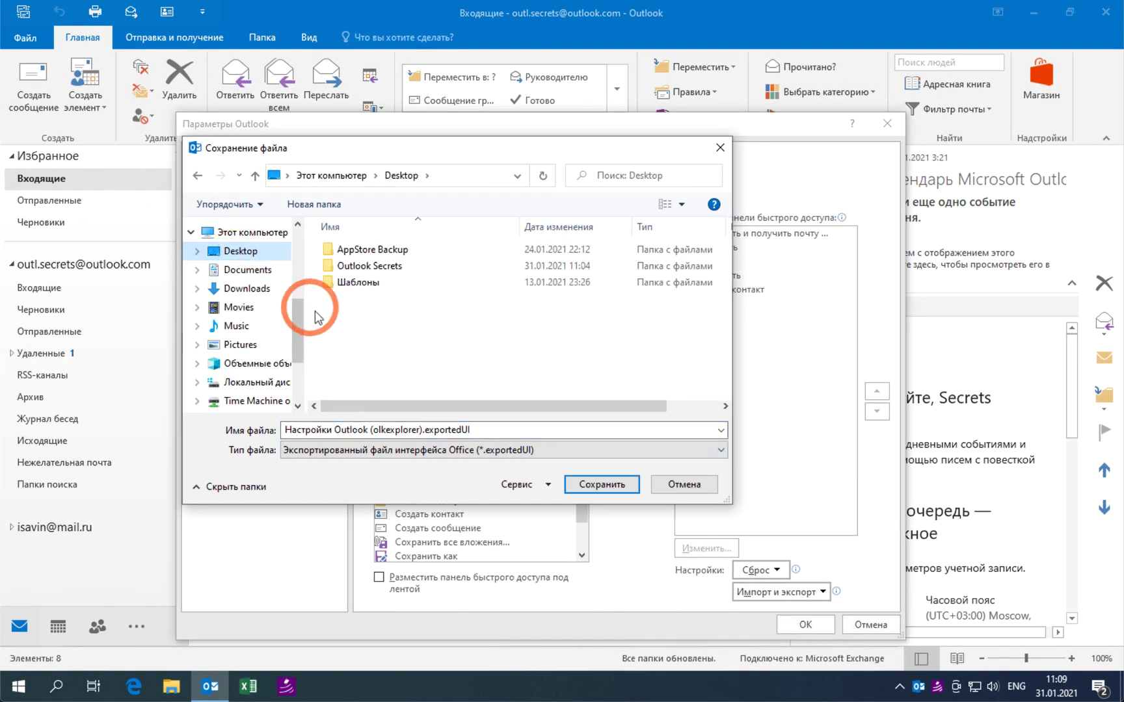
double_click(373, 266)
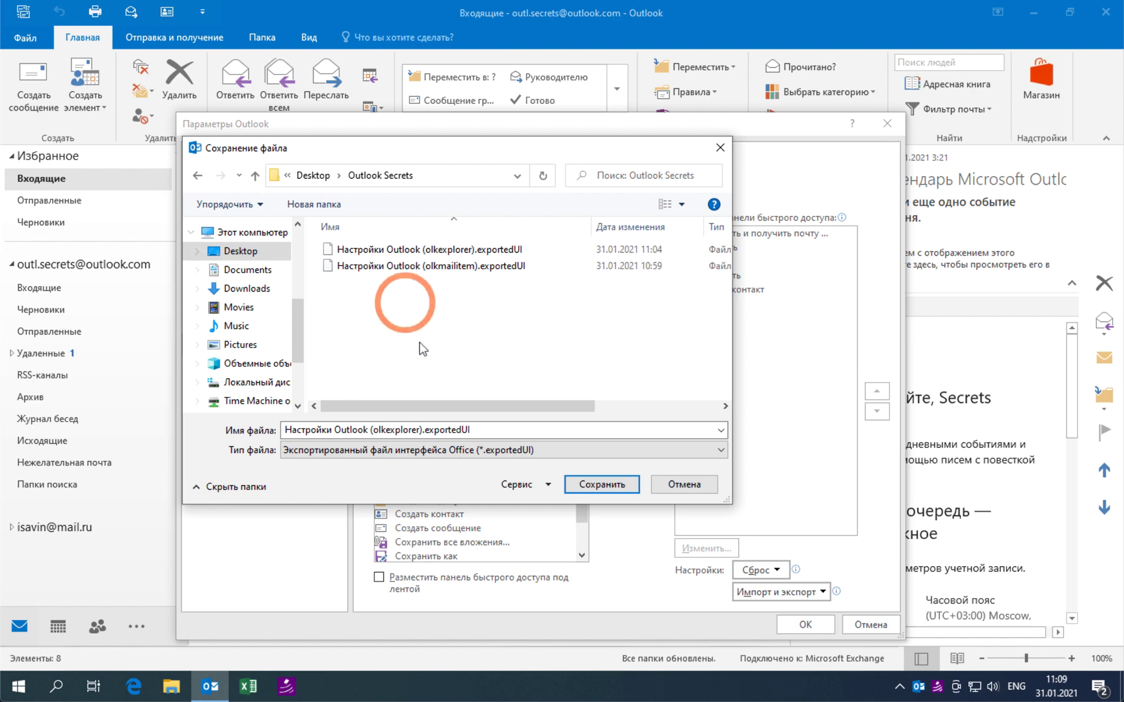
left_click(602, 484)
left_click(618, 345)
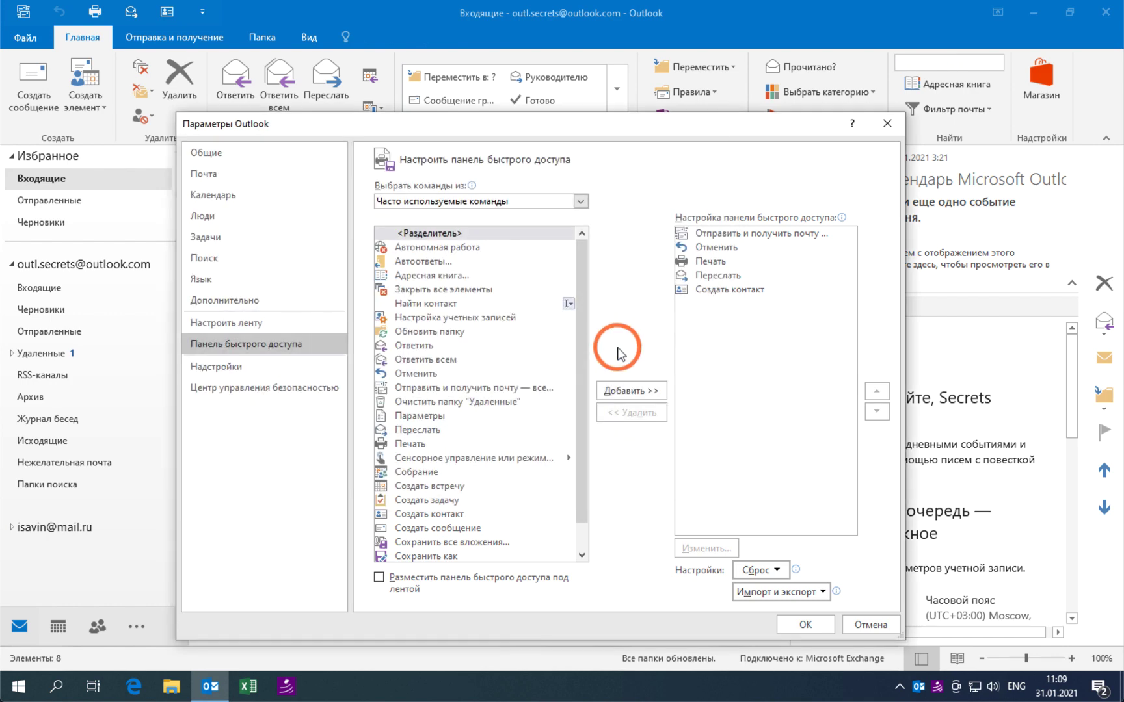
left_click(797, 625)
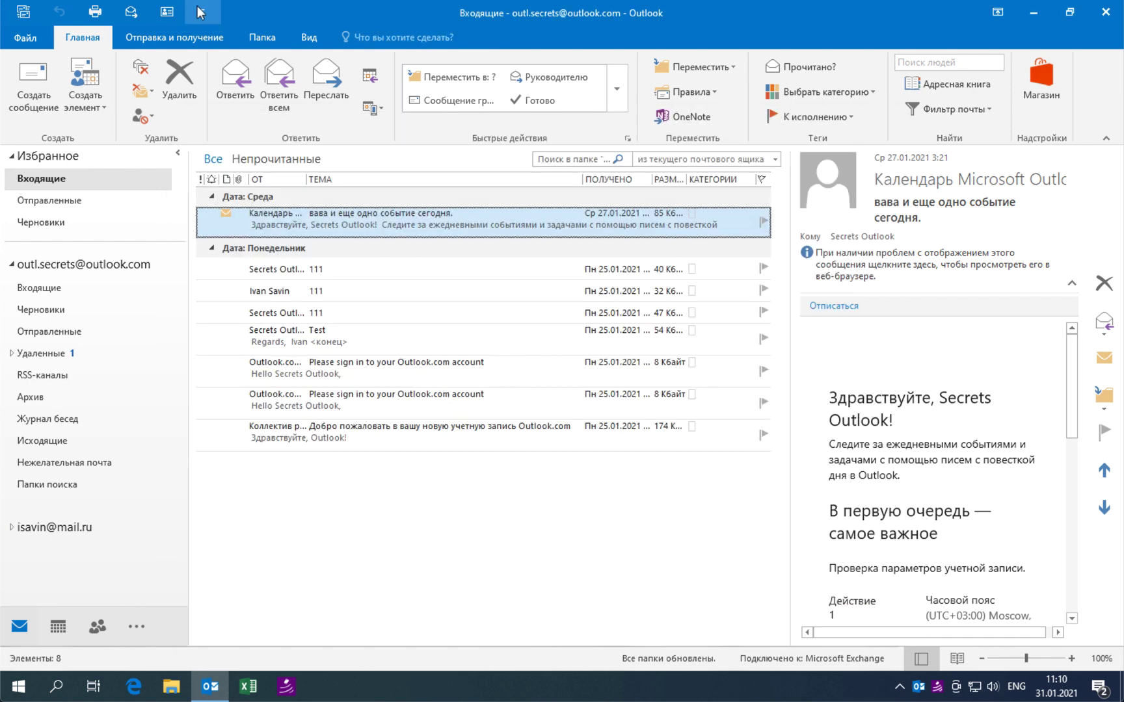
Step: Reset only the Quick Access Toolbar to its default contents and apply the options
left_click(199, 13)
left_click(279, 277)
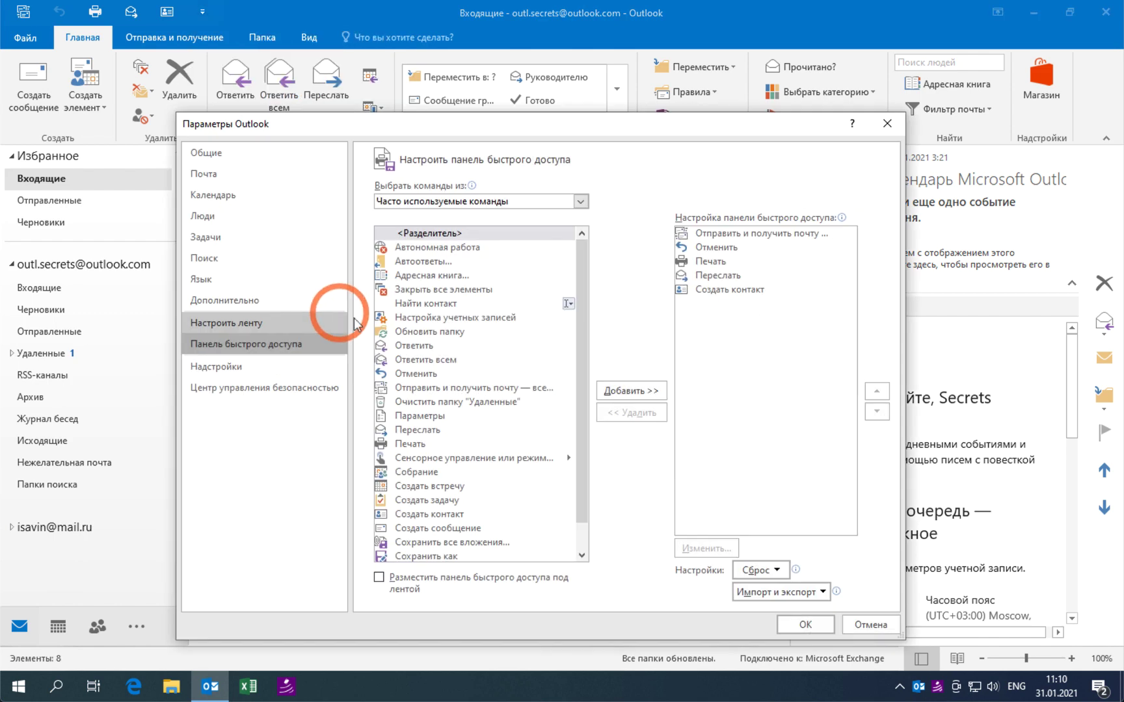
left_click(777, 570)
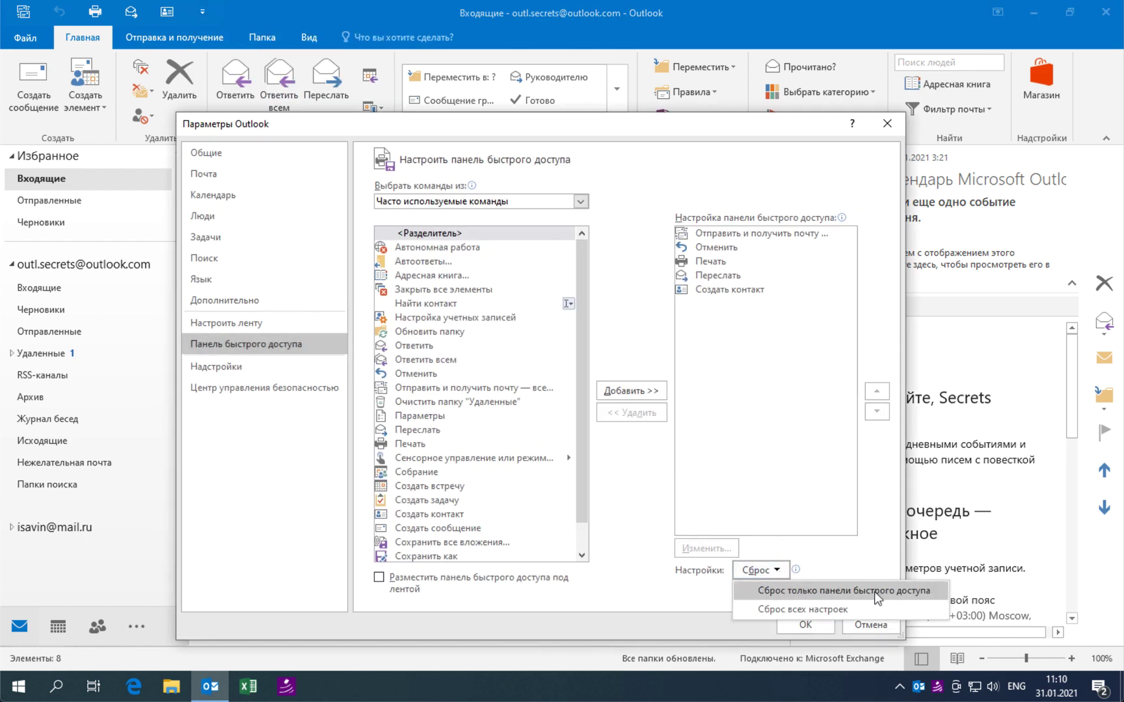
left_click(913, 592)
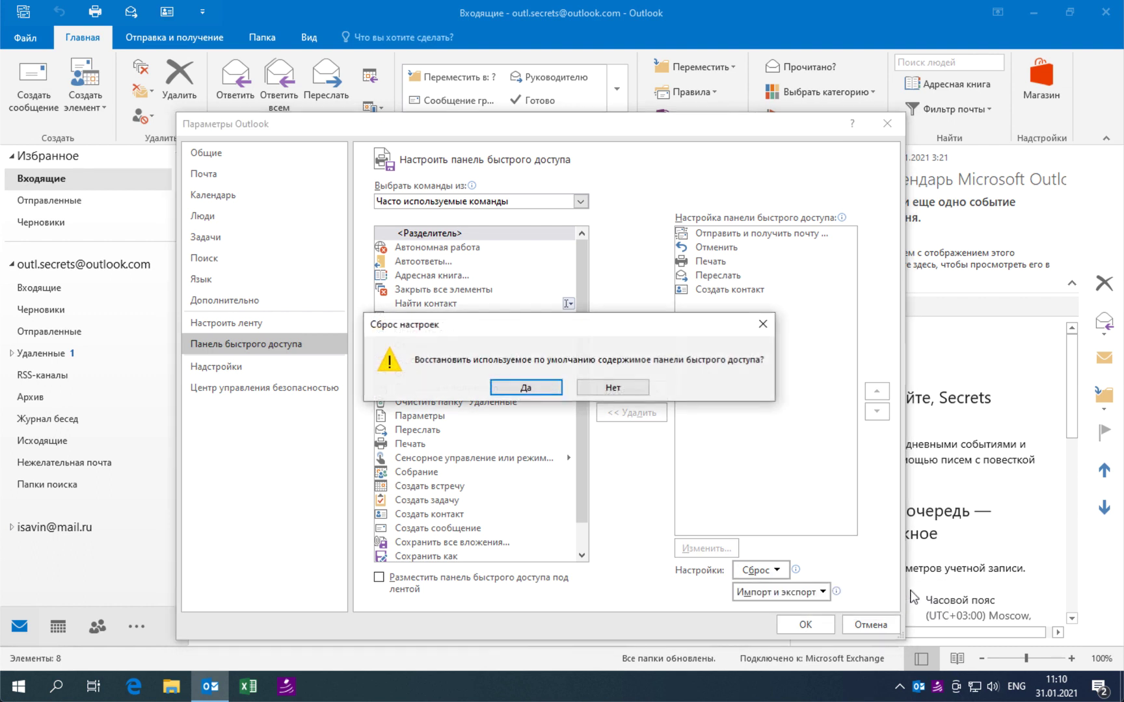
left_click(528, 388)
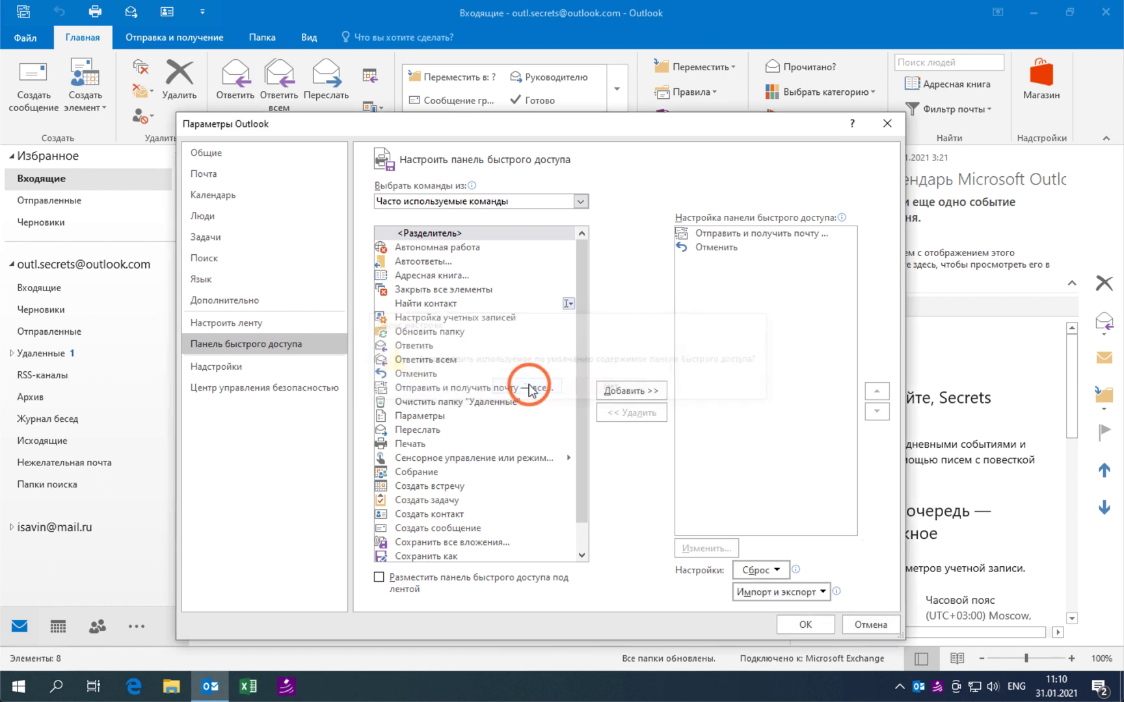
left_click(788, 619)
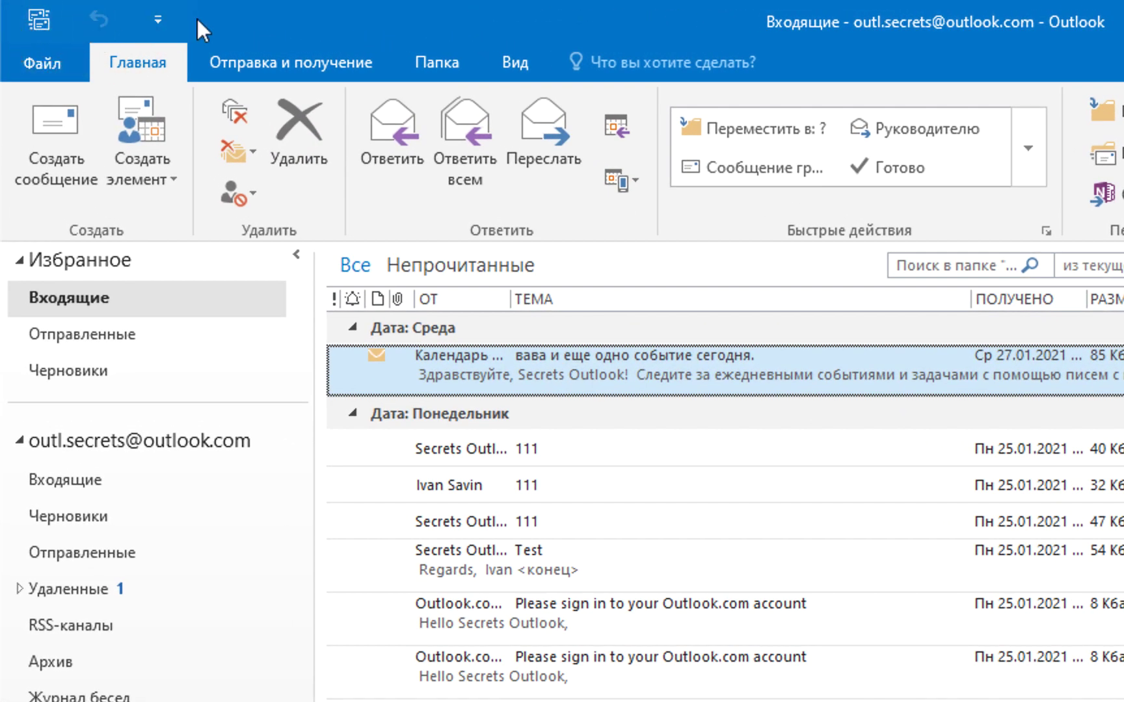
Step: Import the customizations from Настройки Outlook (olkexplorer).exportedUI in the Desktop's Outlook Secrets folder and apply them
left_click(161, 18)
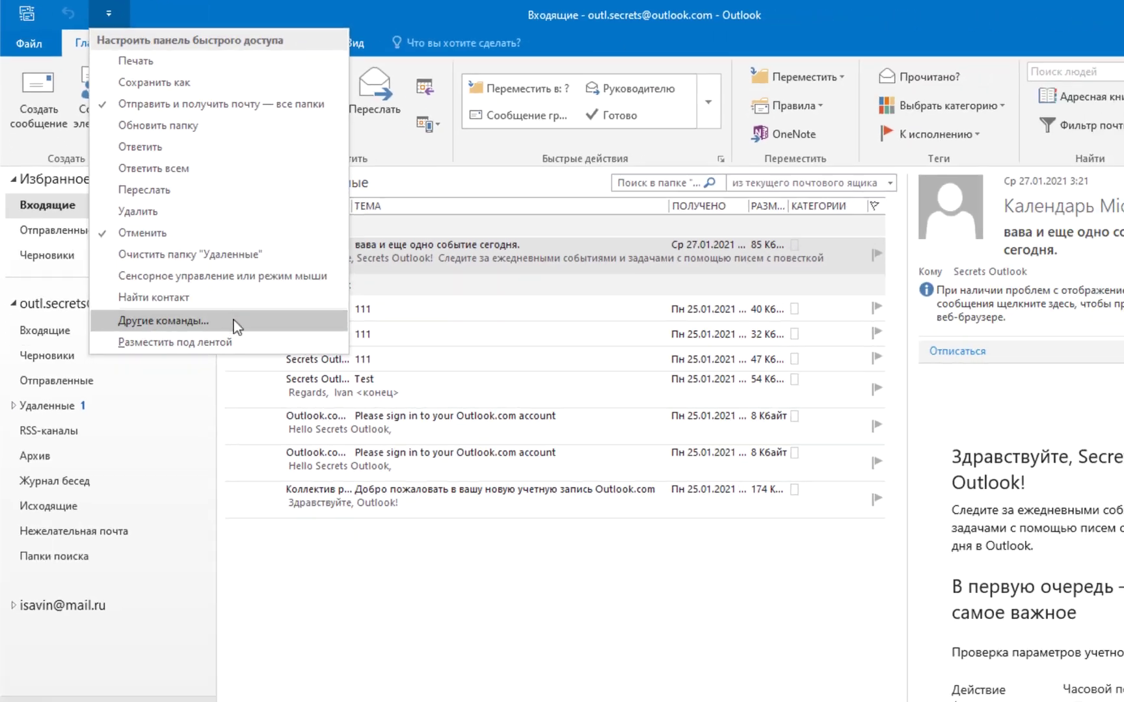
left_click(339, 466)
left_click(823, 592)
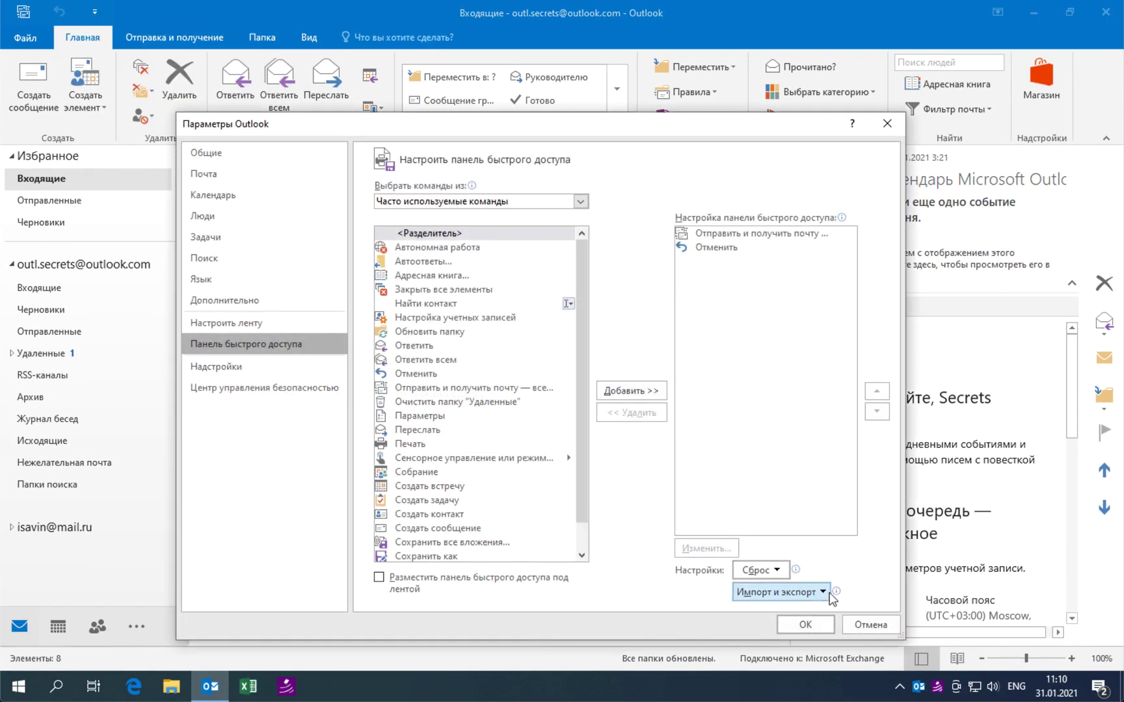
left_click(824, 610)
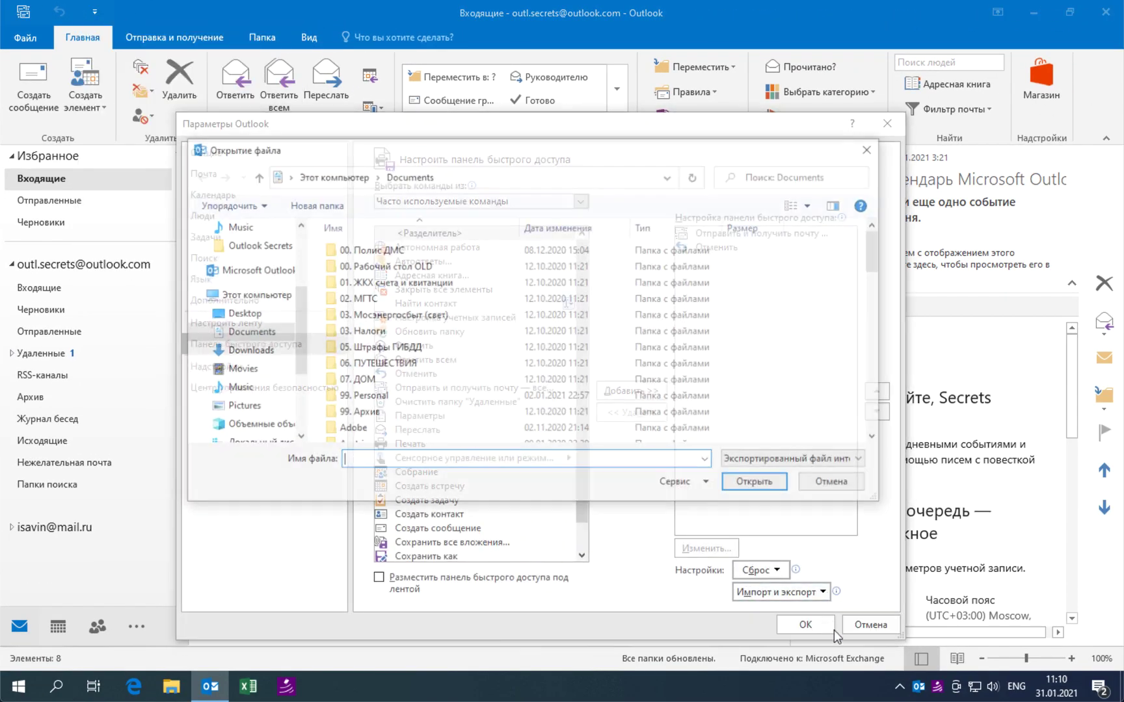
left_click(242, 313)
left_click(338, 286)
double_click(357, 266)
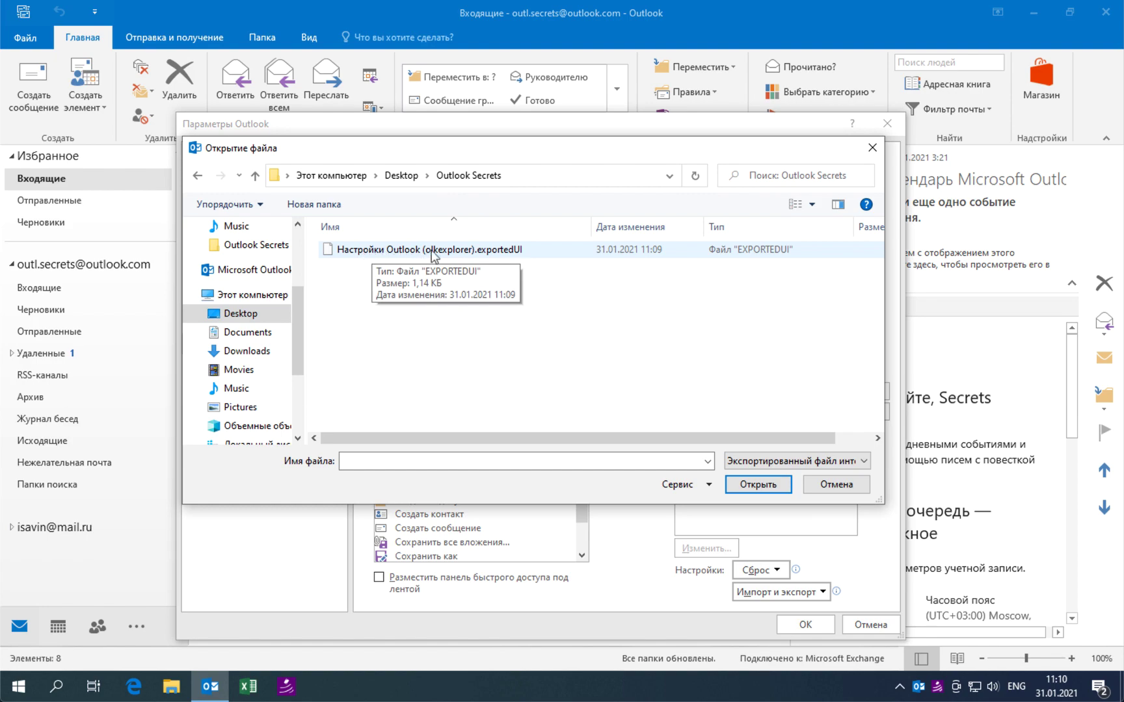
double_click(477, 249)
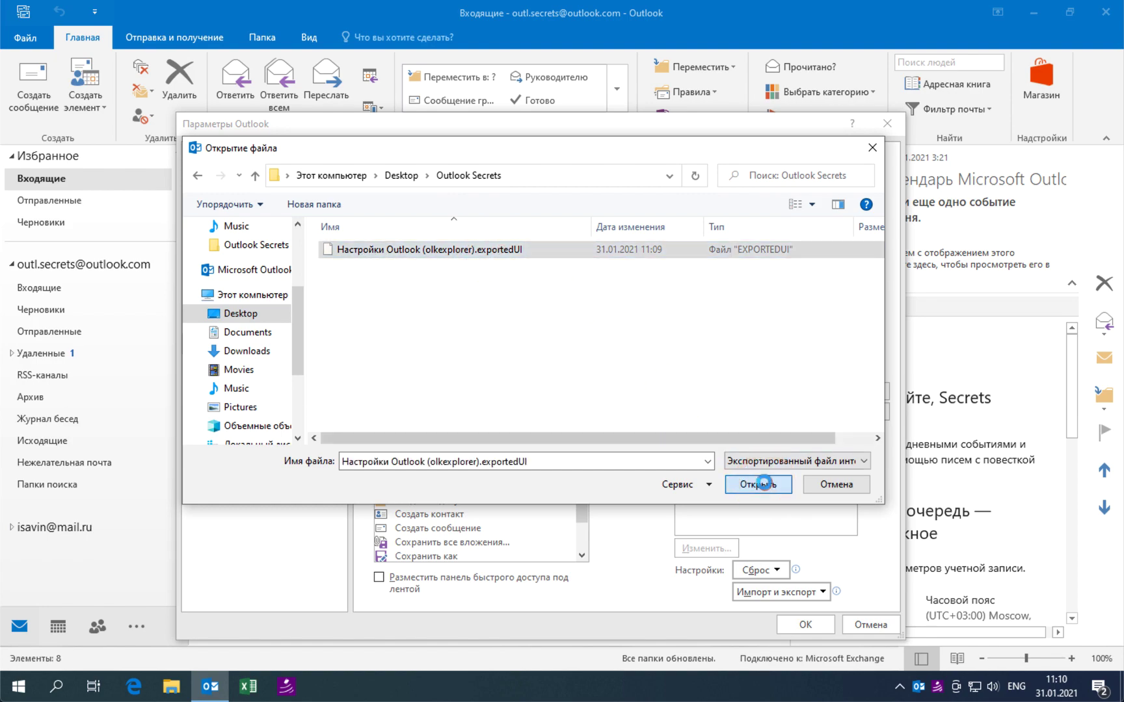
left_click(529, 392)
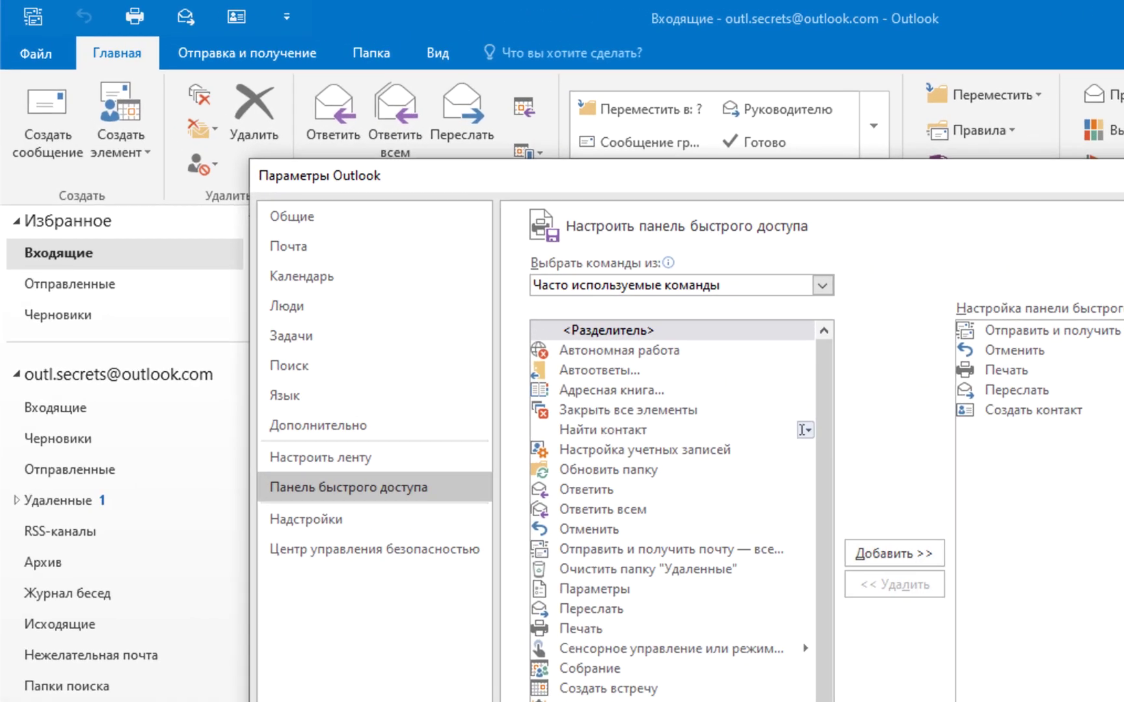
key("Return")
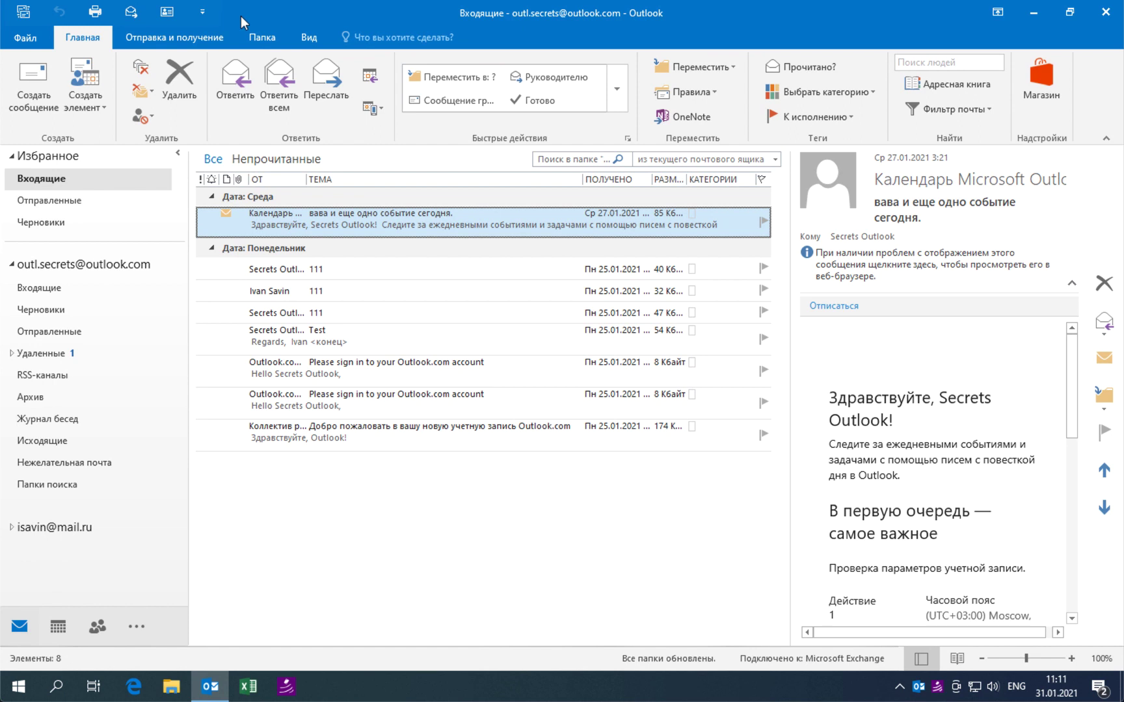
Step: Create a new message, maximize its window, and add Быстрая печать and Вложить файл to its Quick Access Toolbar
left_click(40, 99)
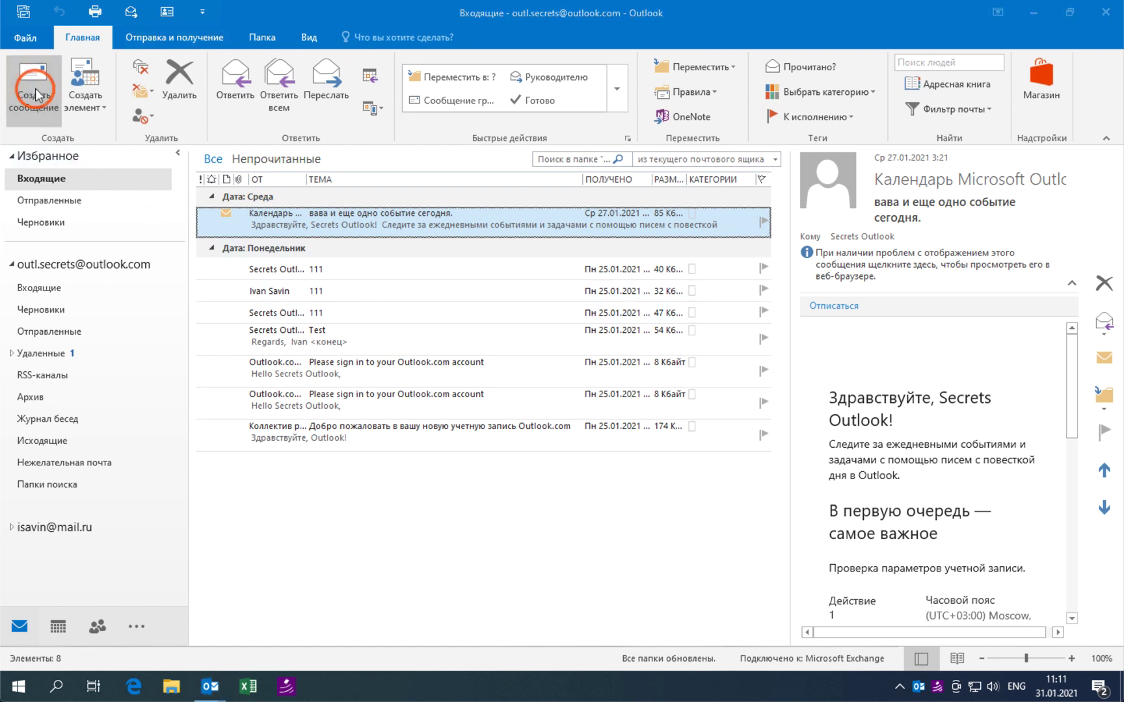
left_click(947, 18)
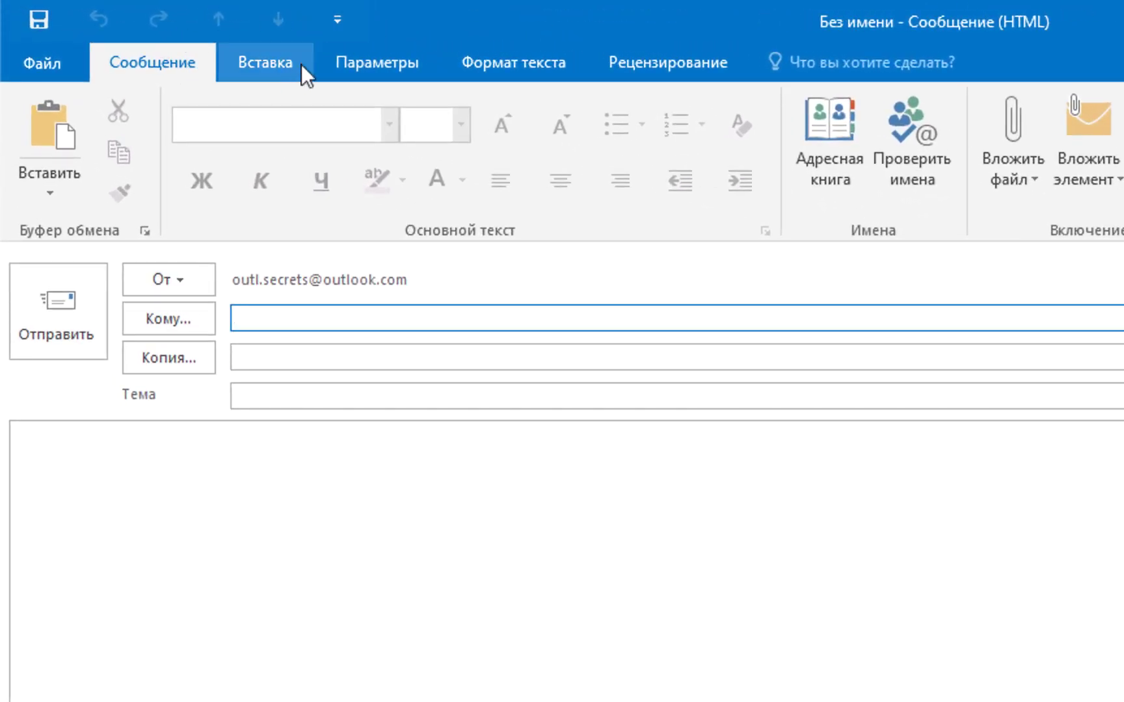
left_click(338, 22)
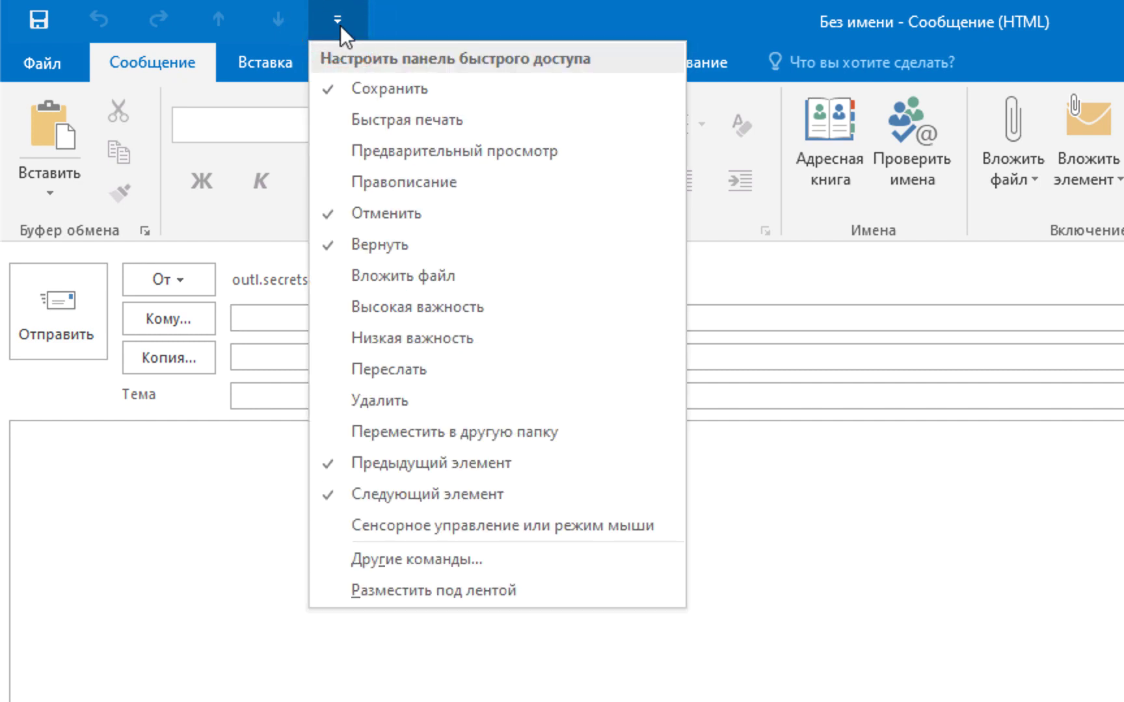
left_click(382, 119)
left_click(397, 22)
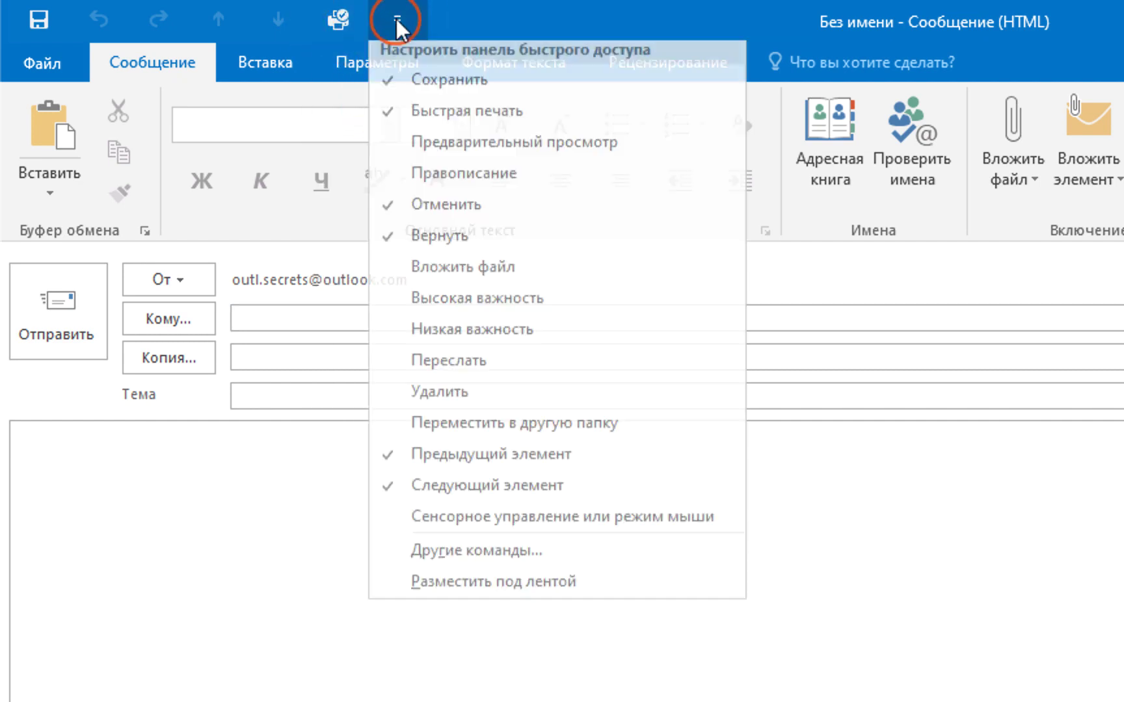
left_click(459, 276)
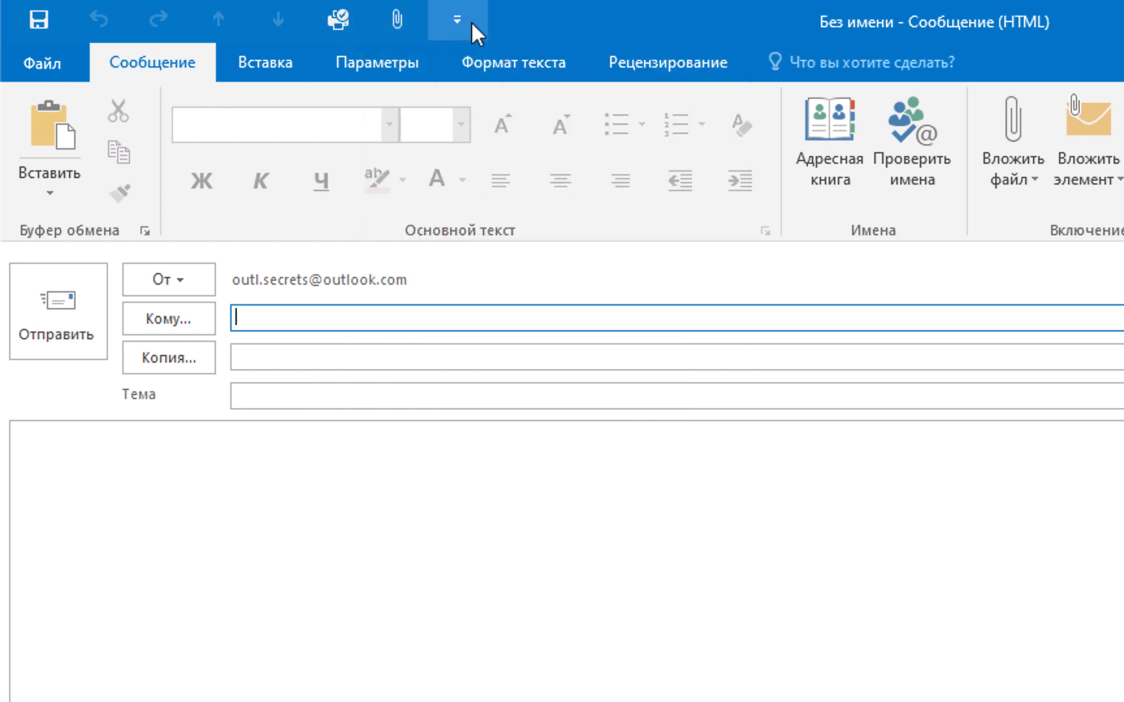
Step: Add Уведомить о доставке and Уведомить о прочтении from the full command set (Все команды) to the message window's Quick Access Toolbar and apply
left_click(457, 20)
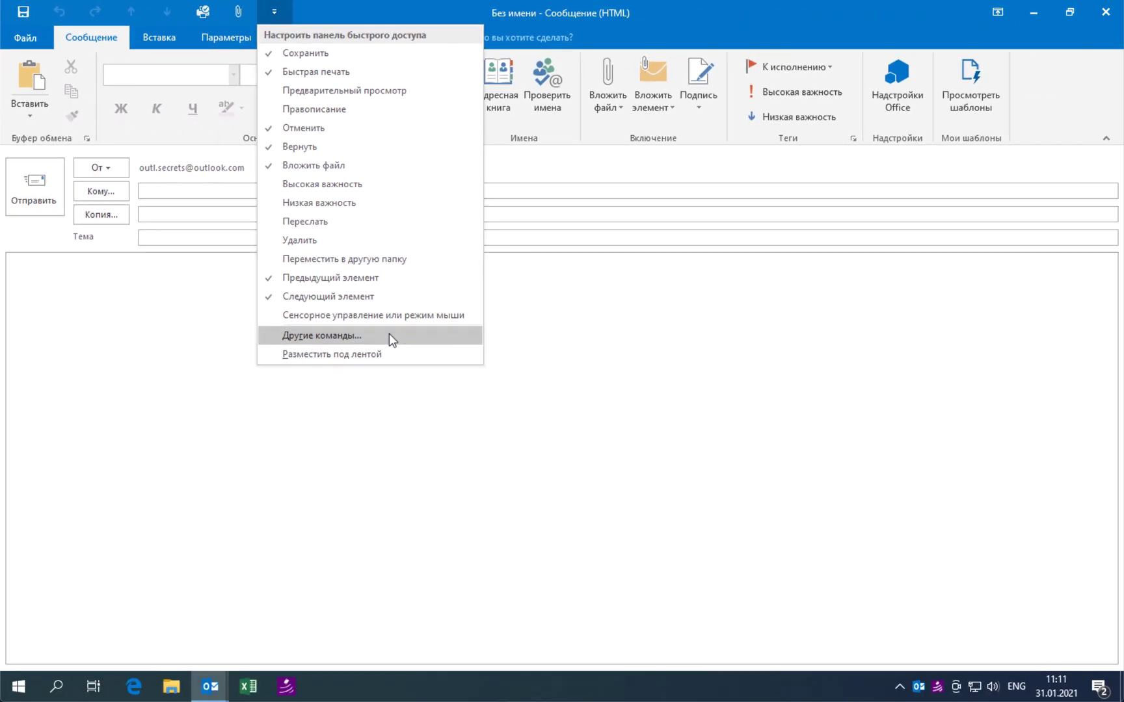
left_click(389, 334)
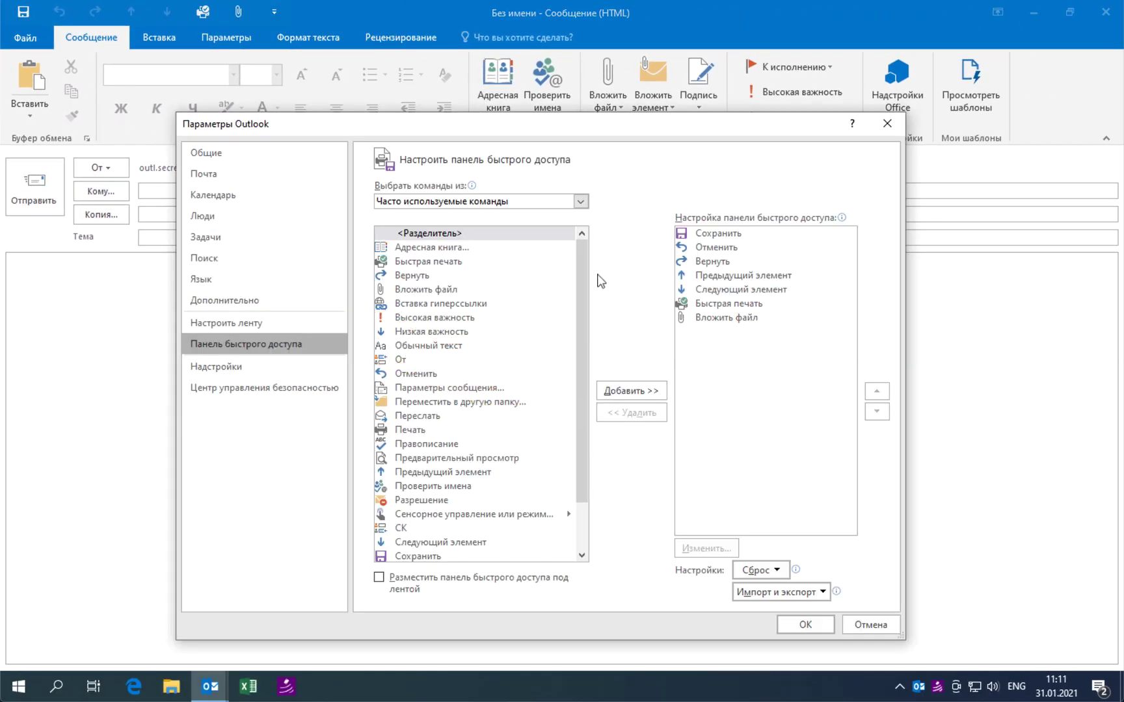
scroll(573, 339, "down", 2)
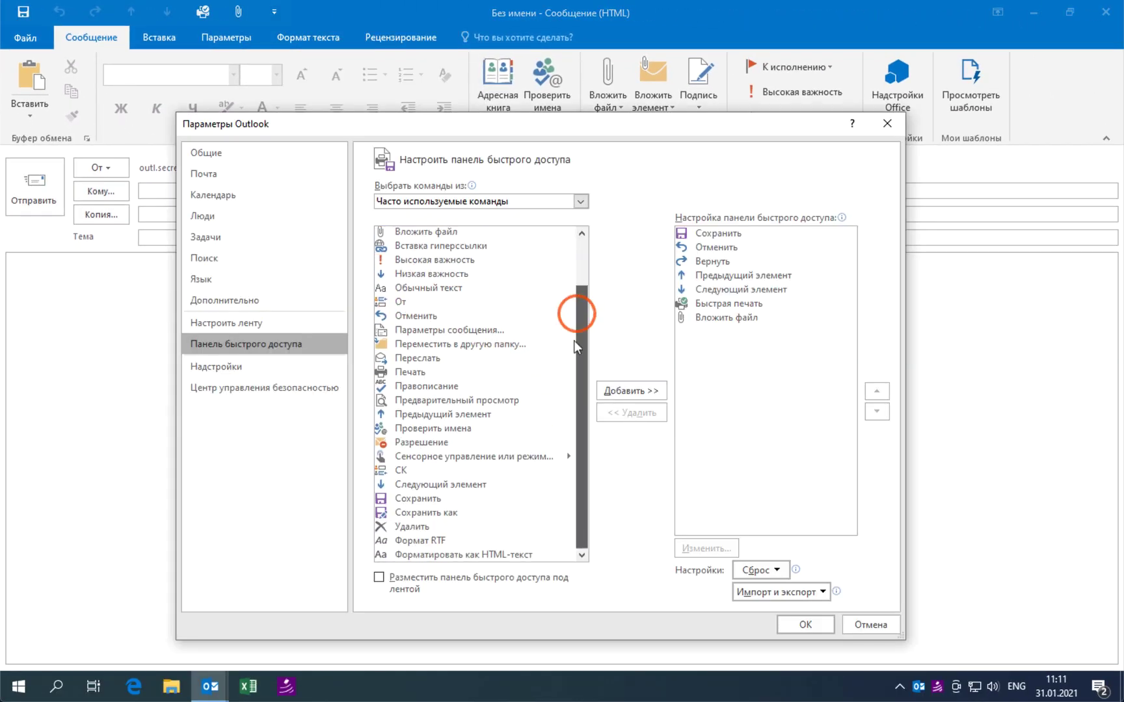
left_click(581, 202)
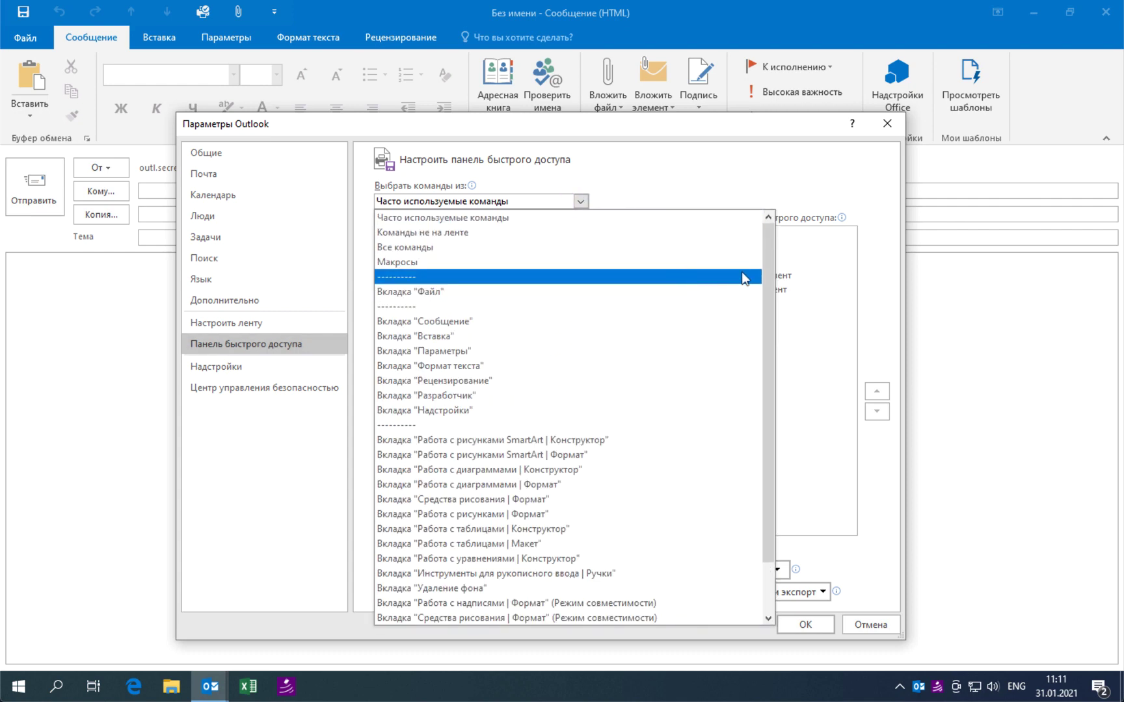
left_click(420, 250)
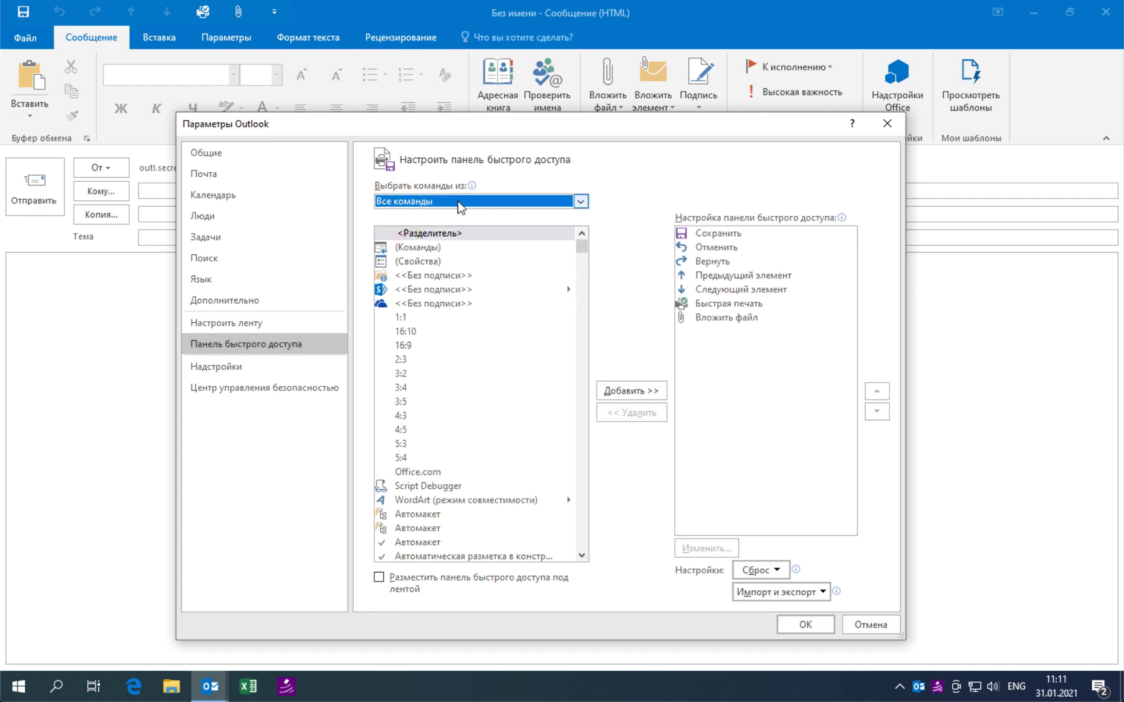
left_click_drag(580, 248, 583, 528)
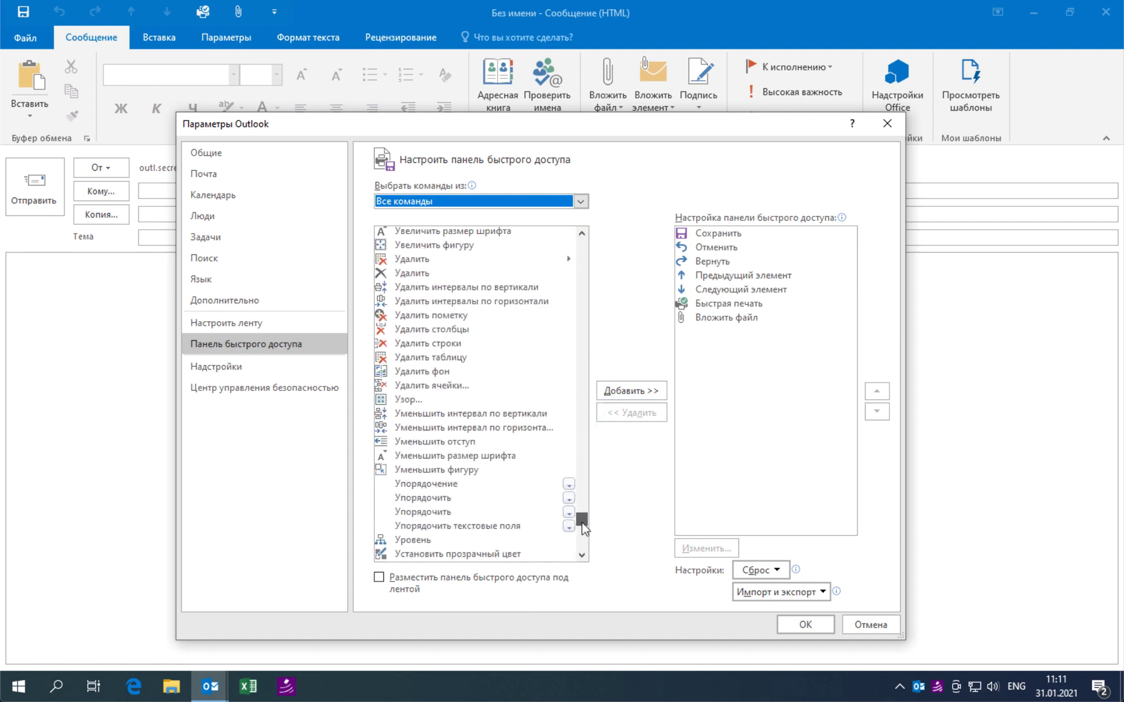
scroll(477, 422, "up", 4)
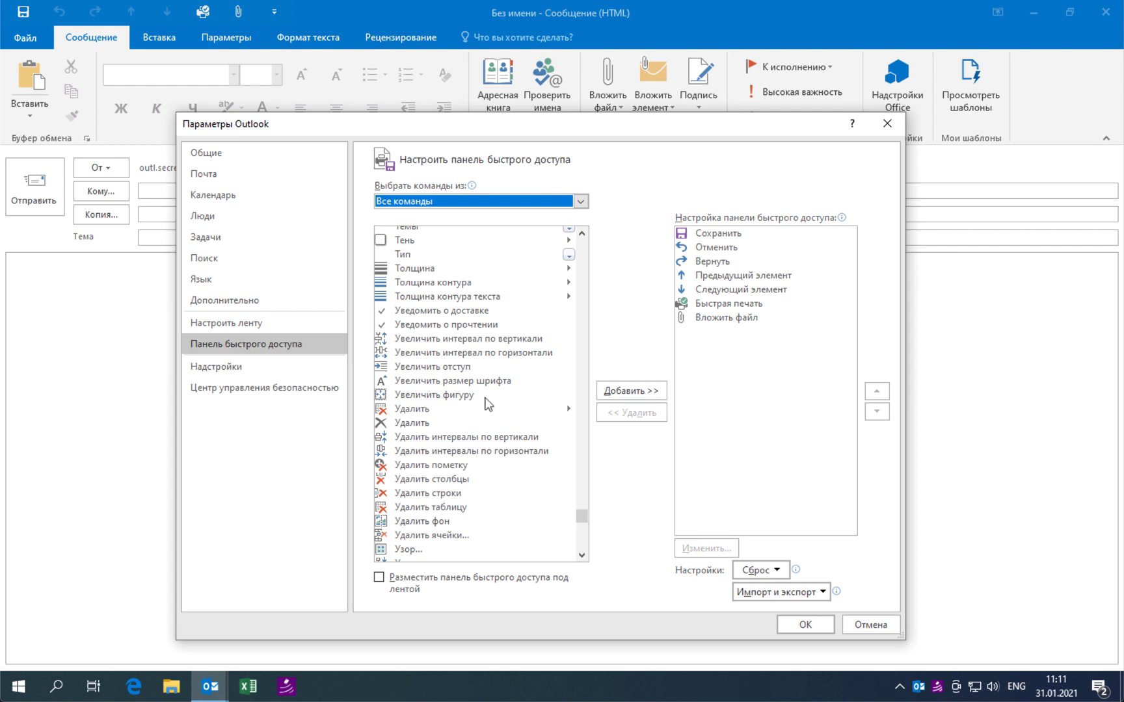
left_click(464, 311)
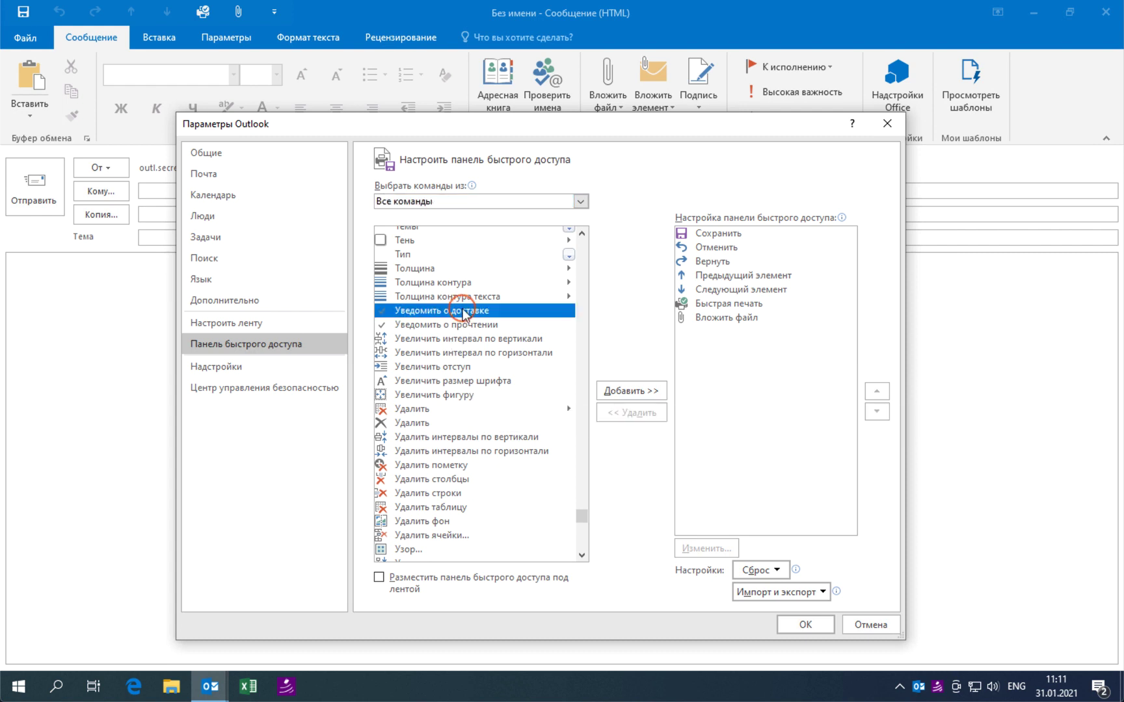
left_click(605, 390)
left_click(488, 325)
left_click(615, 392)
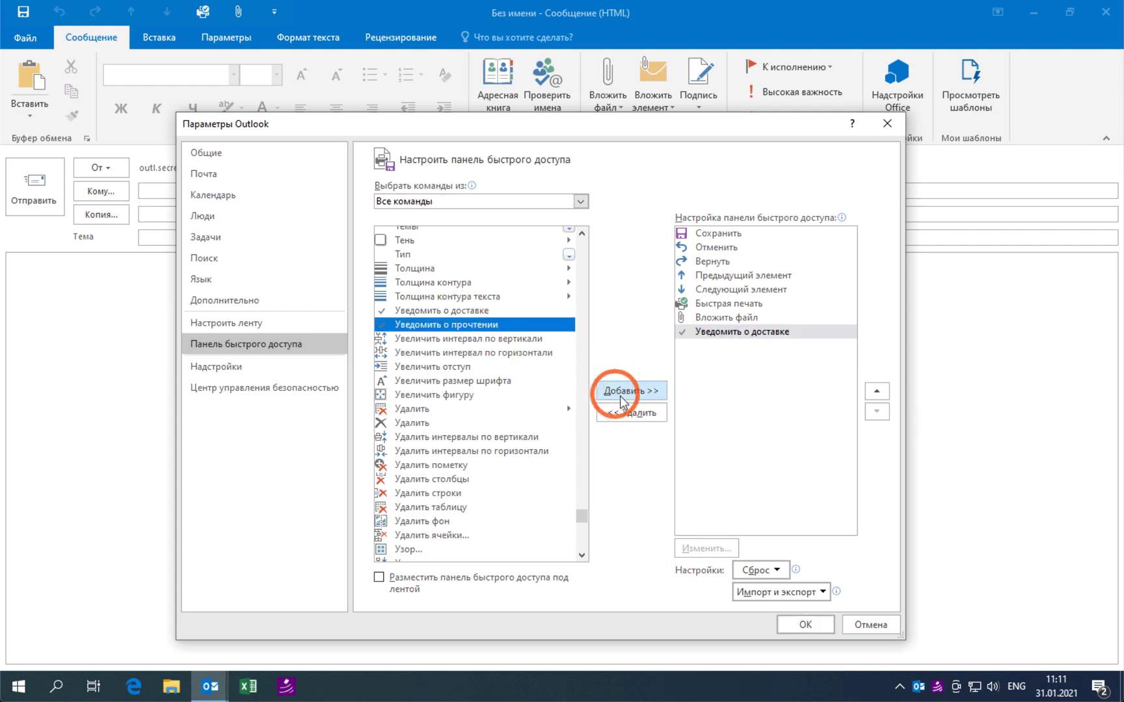
left_click(788, 626)
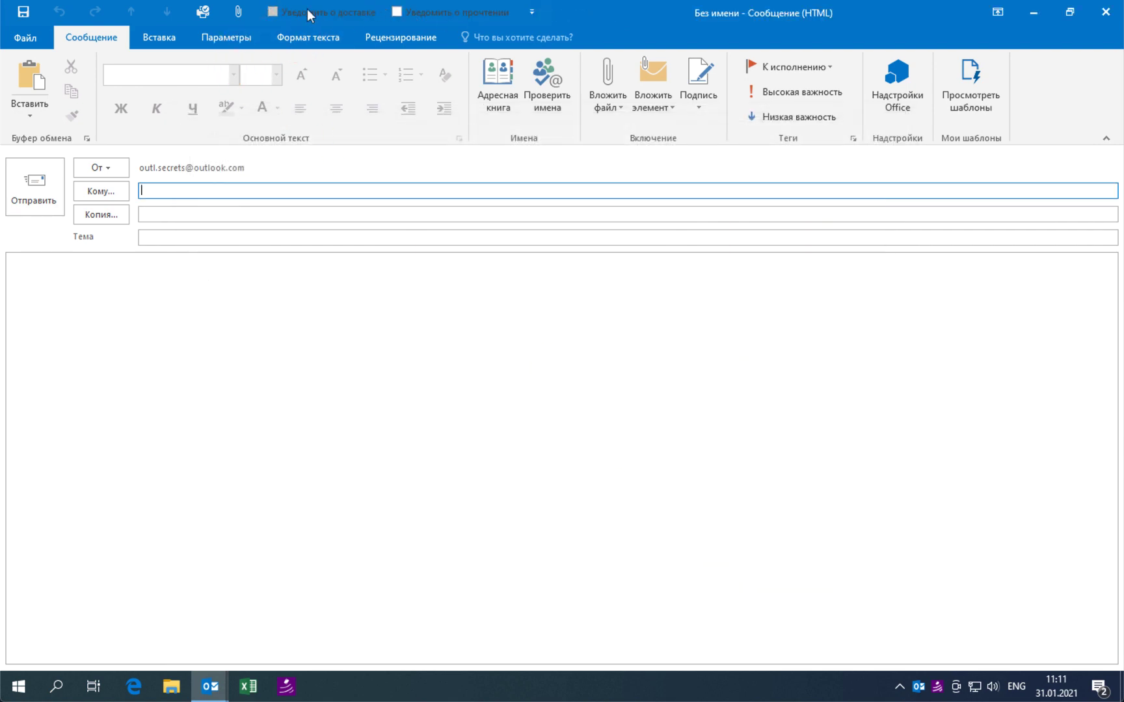
Step: Turn on Уведомить о доставке and Уведомить о прочтении for the new message, compare them with the ribbon's tracking options, and clear both
left_click(395, 12)
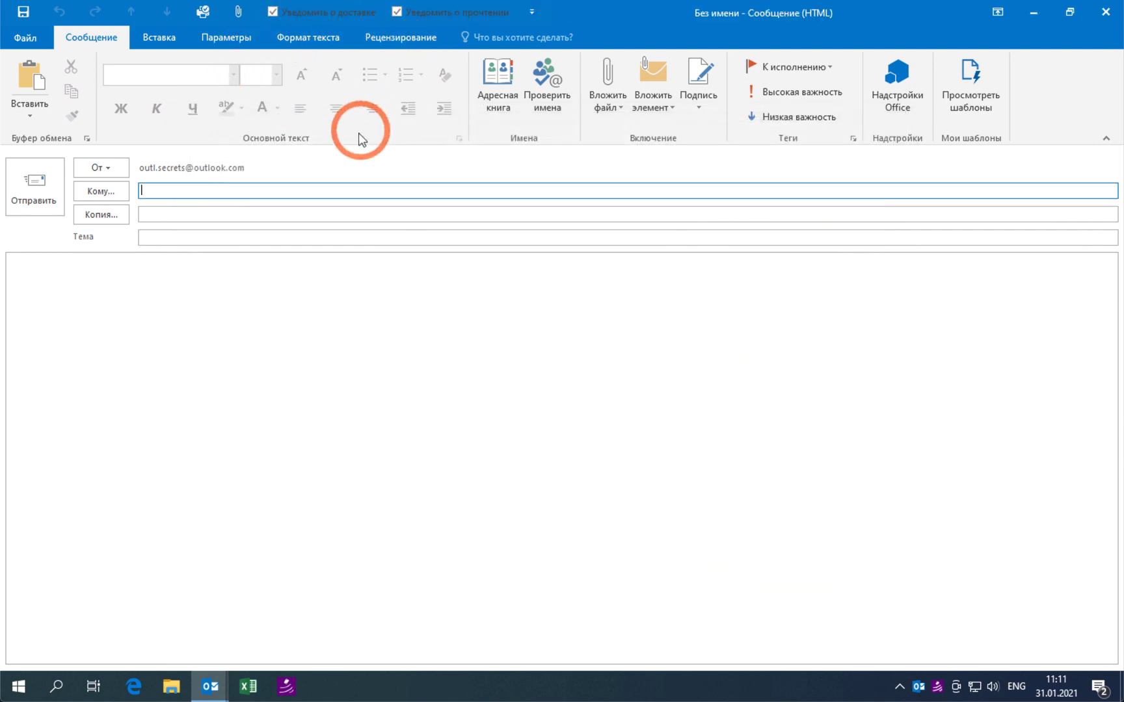
left_click(423, 344)
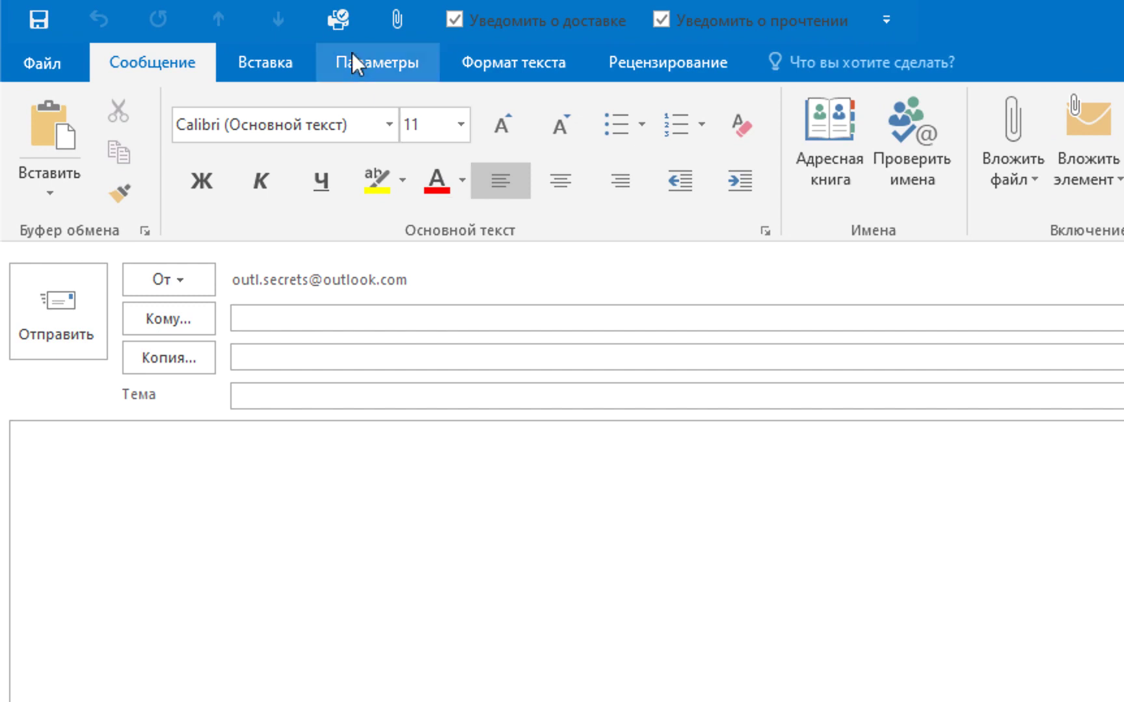
left_click(352, 53)
left_click(714, 127)
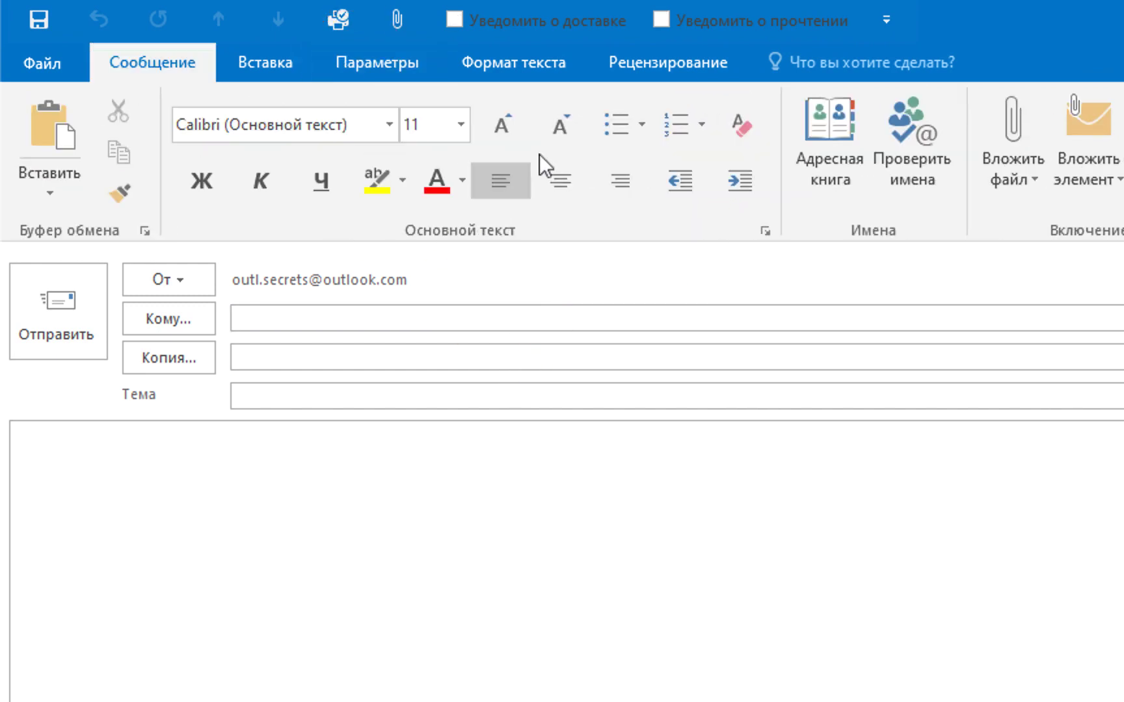
Step: Enable Уведомить о доставке and Уведомить о прочтении in the tracking options (Отслеживание) of the new message
left_click(364, 65)
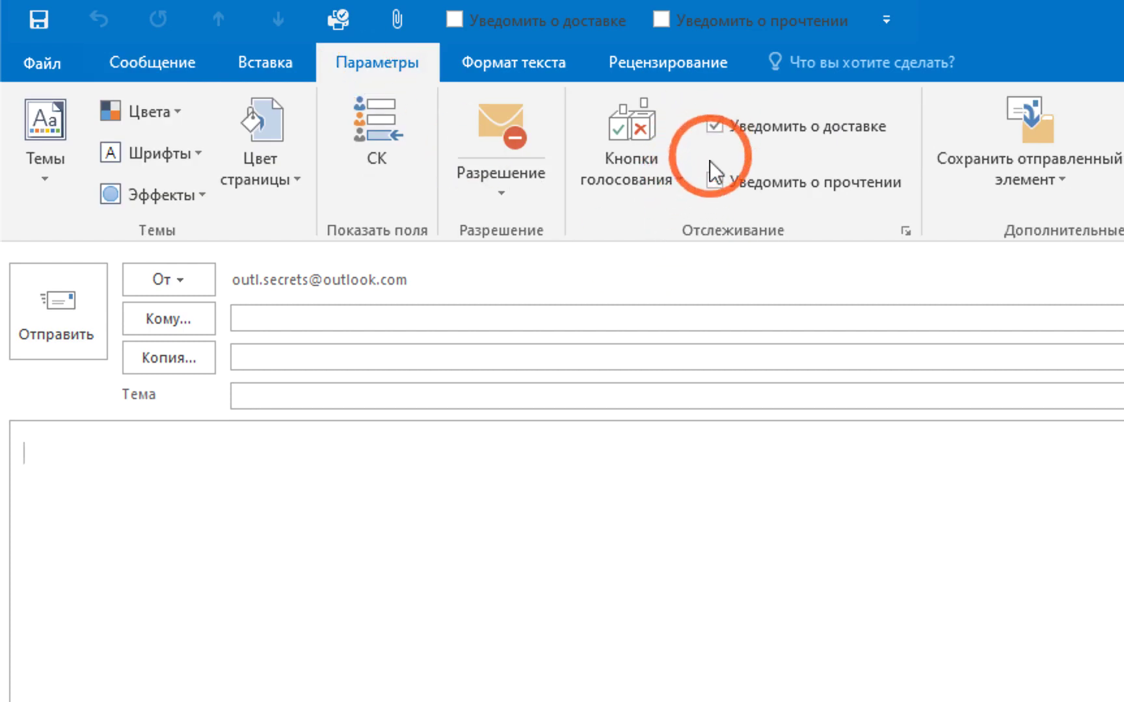
left_click(713, 126)
left_click(713, 181)
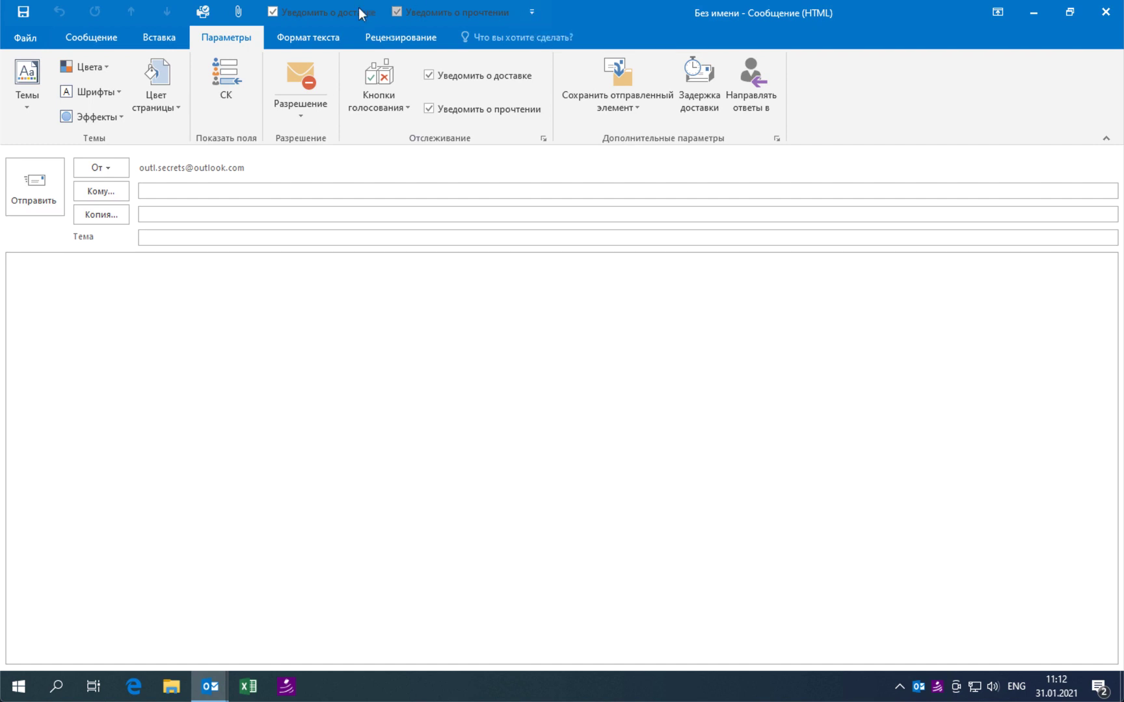
Step: Export all message window customizations as Настройки Outlook (olkmailitem).exportedUI into the Desktop's Outlook Secrets folder and close the options
left_click(532, 12)
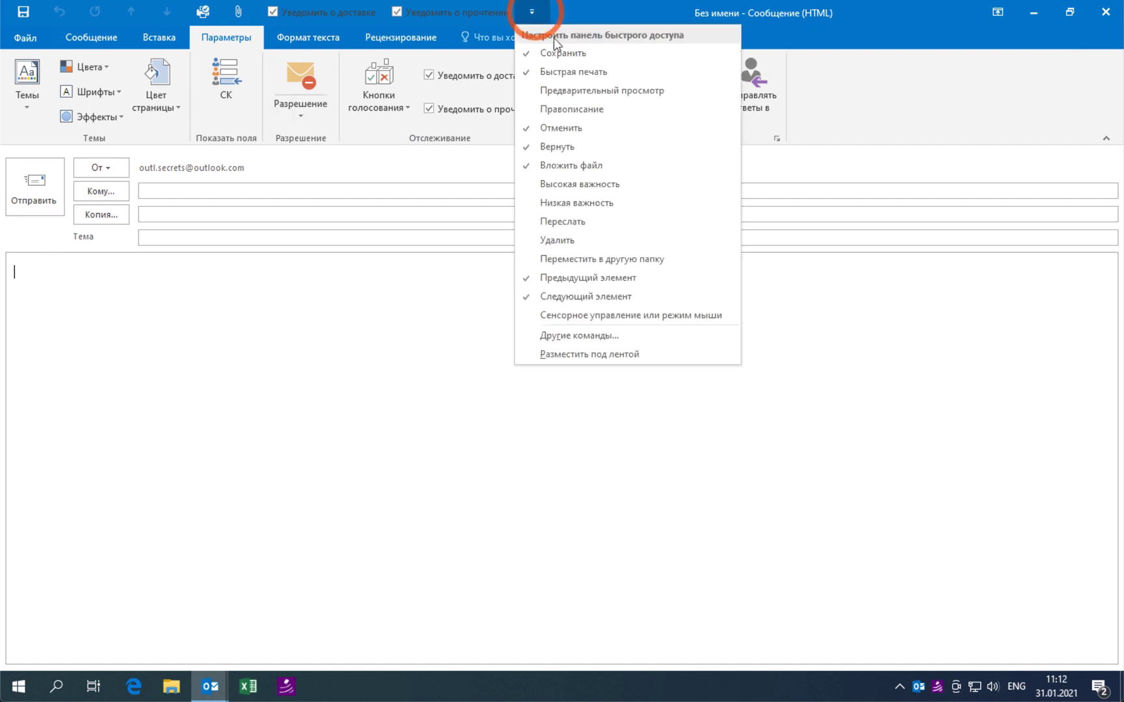
left_click(693, 332)
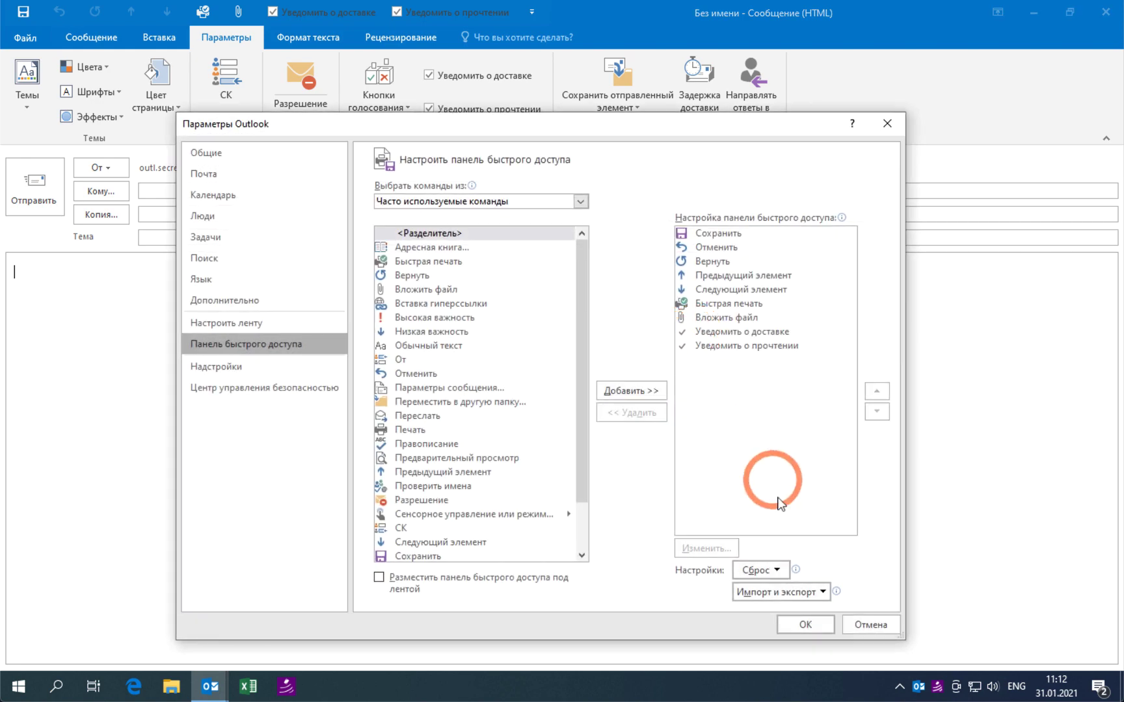
left_click(811, 589)
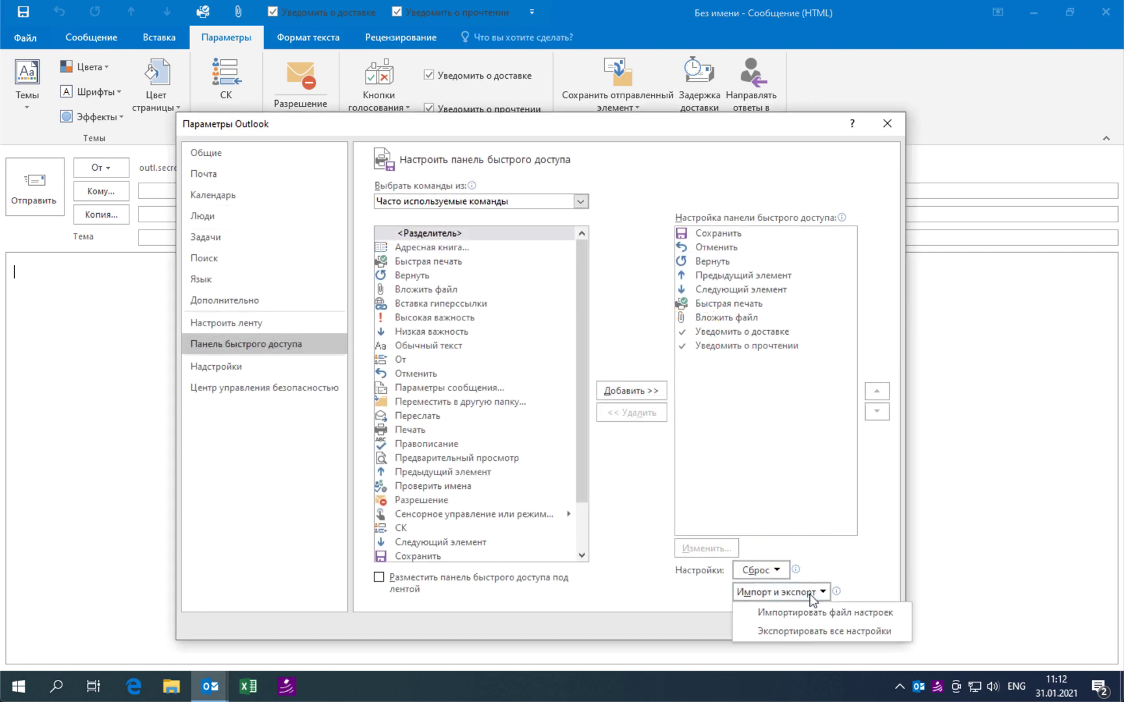
left_click(815, 630)
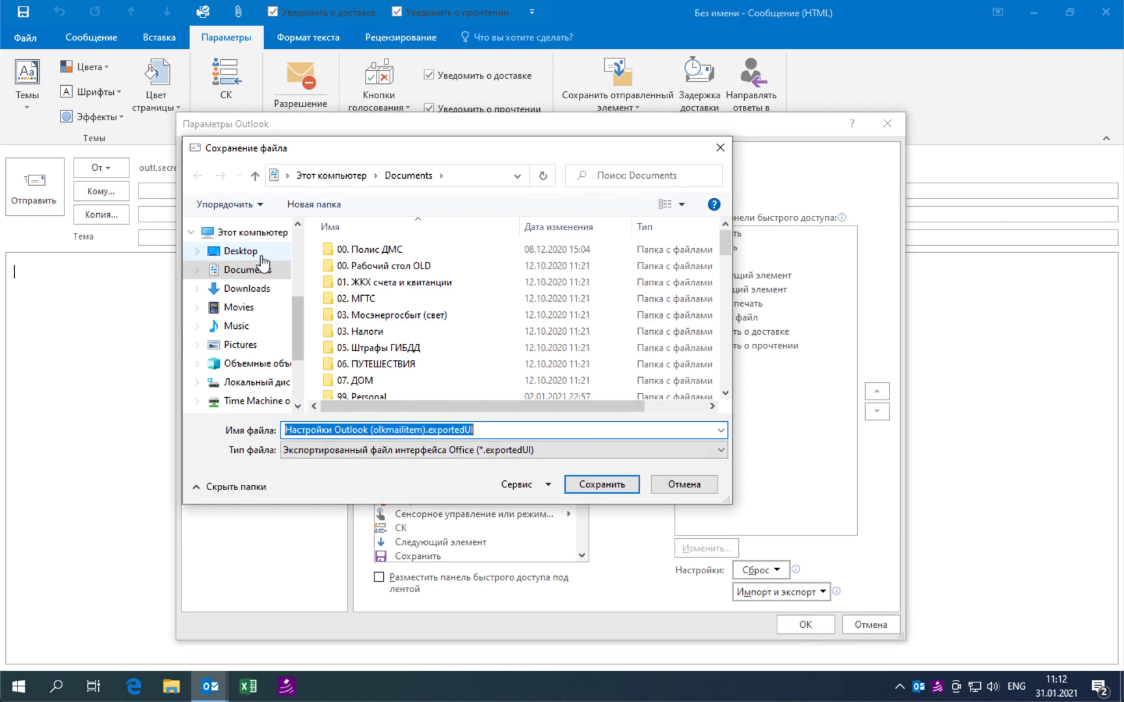
left_click(240, 251)
double_click(360, 267)
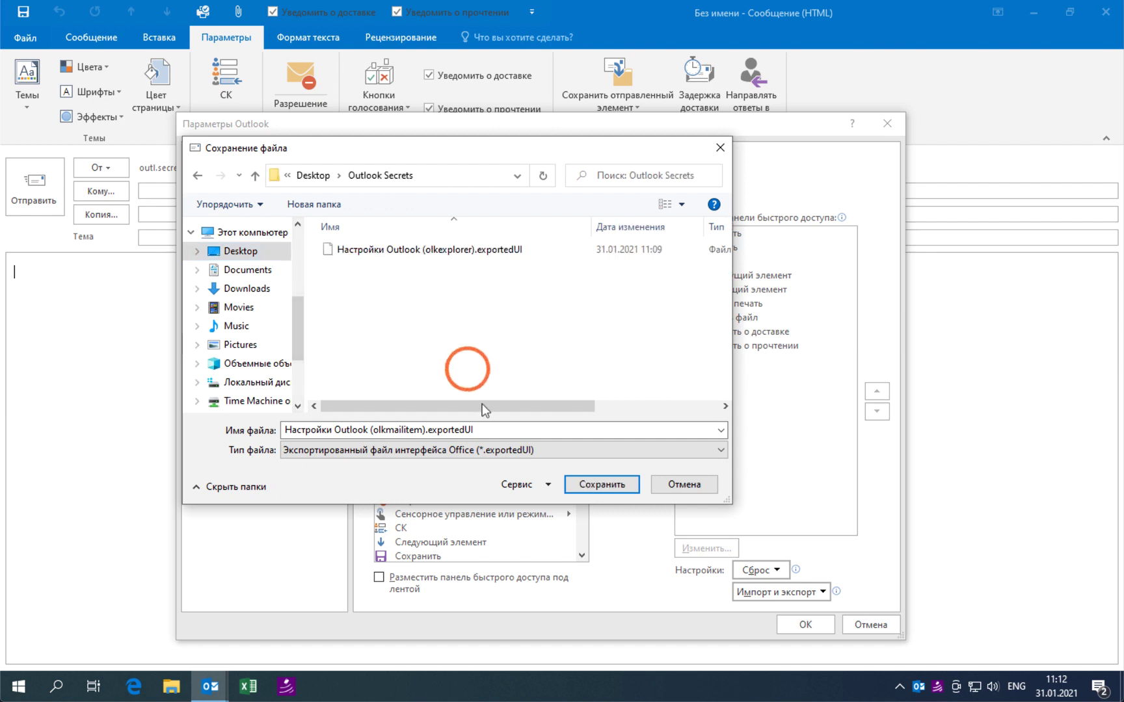
left_click(375, 432)
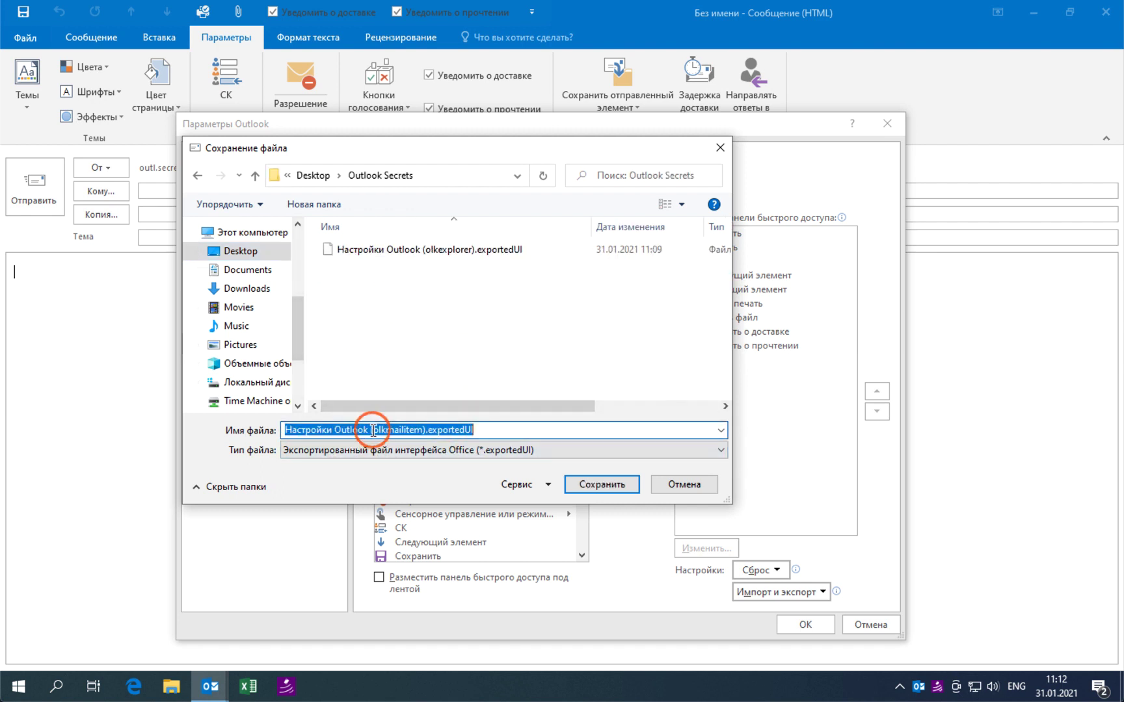
left_click(377, 432)
left_click(404, 432)
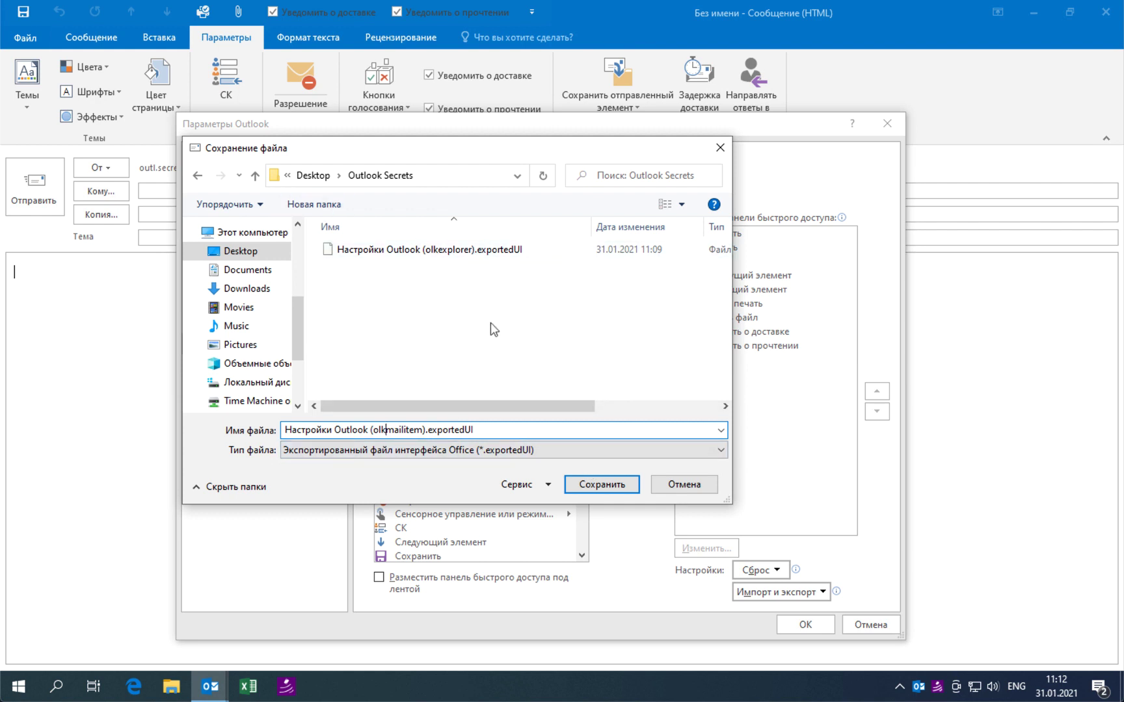
left_click(615, 485)
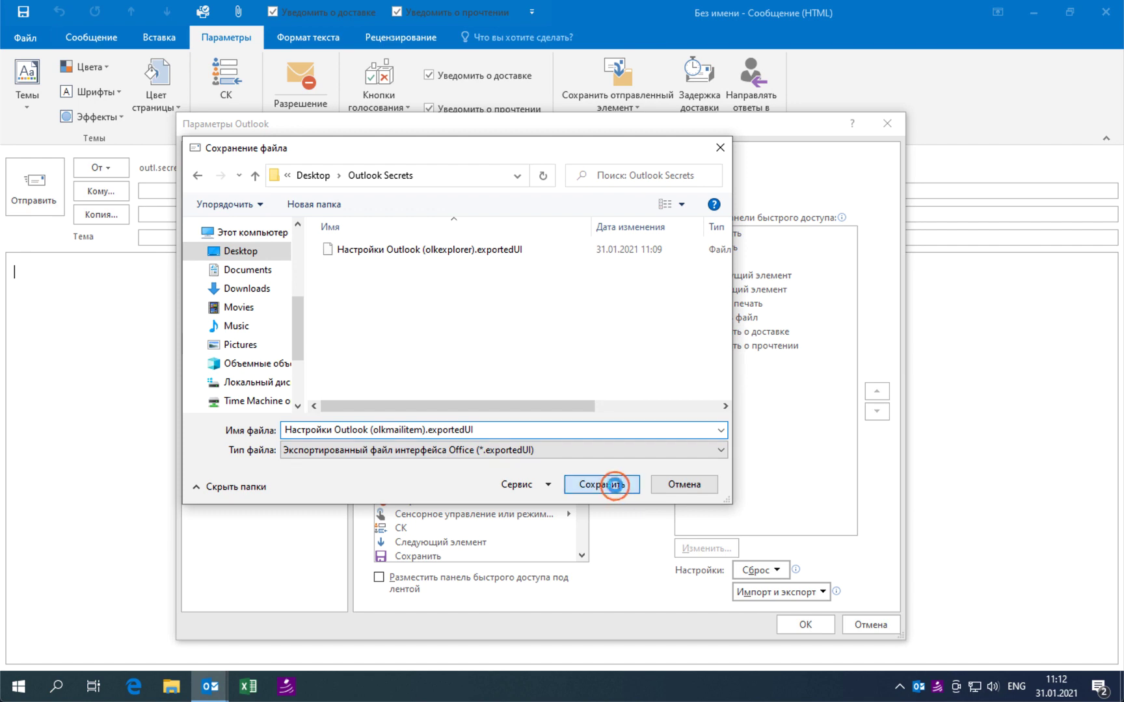
left_click(803, 626)
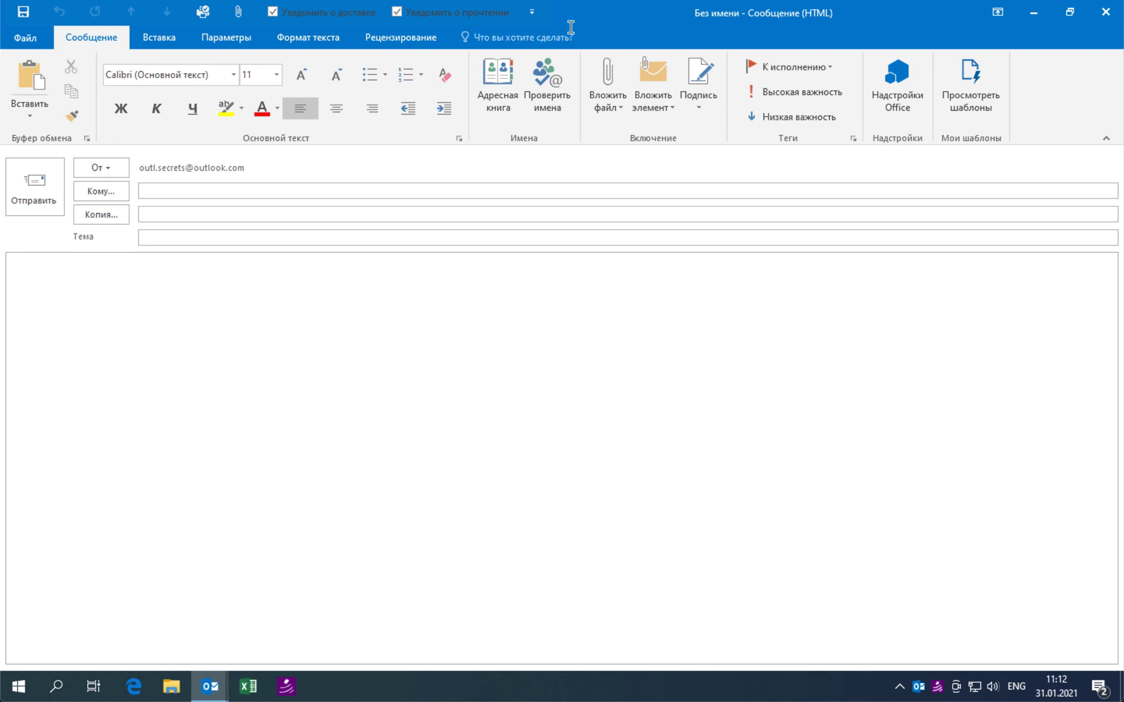
Step: Close the new message window without saving the draft
key("Escape")
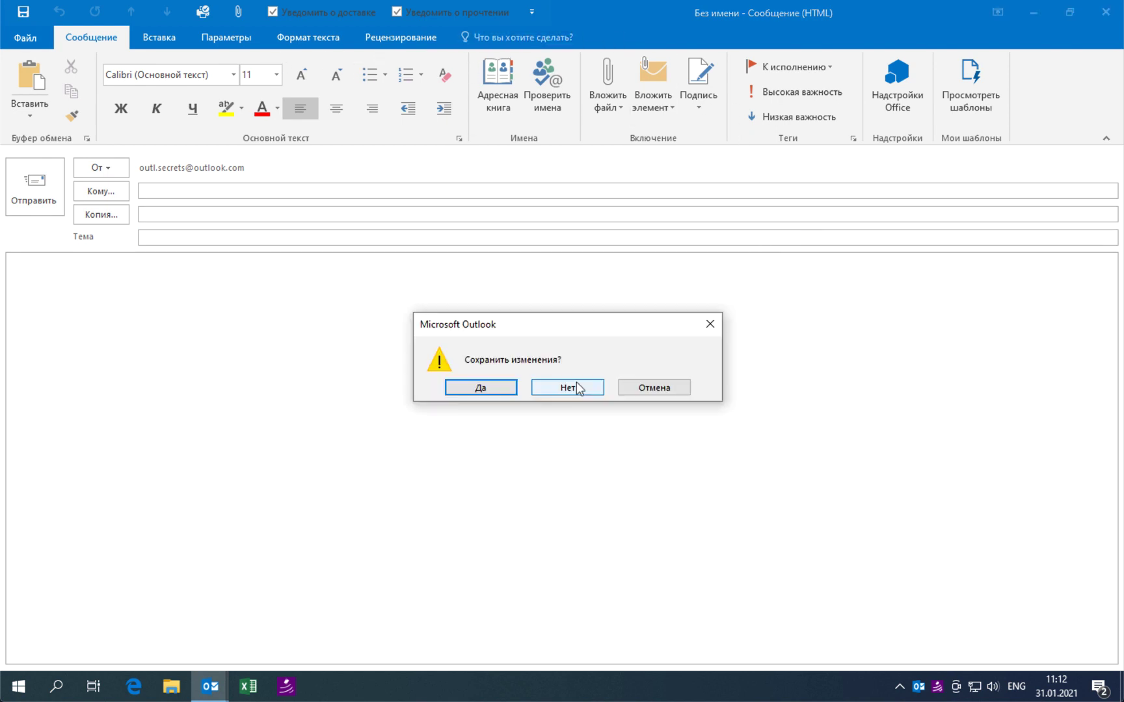
left_click(576, 388)
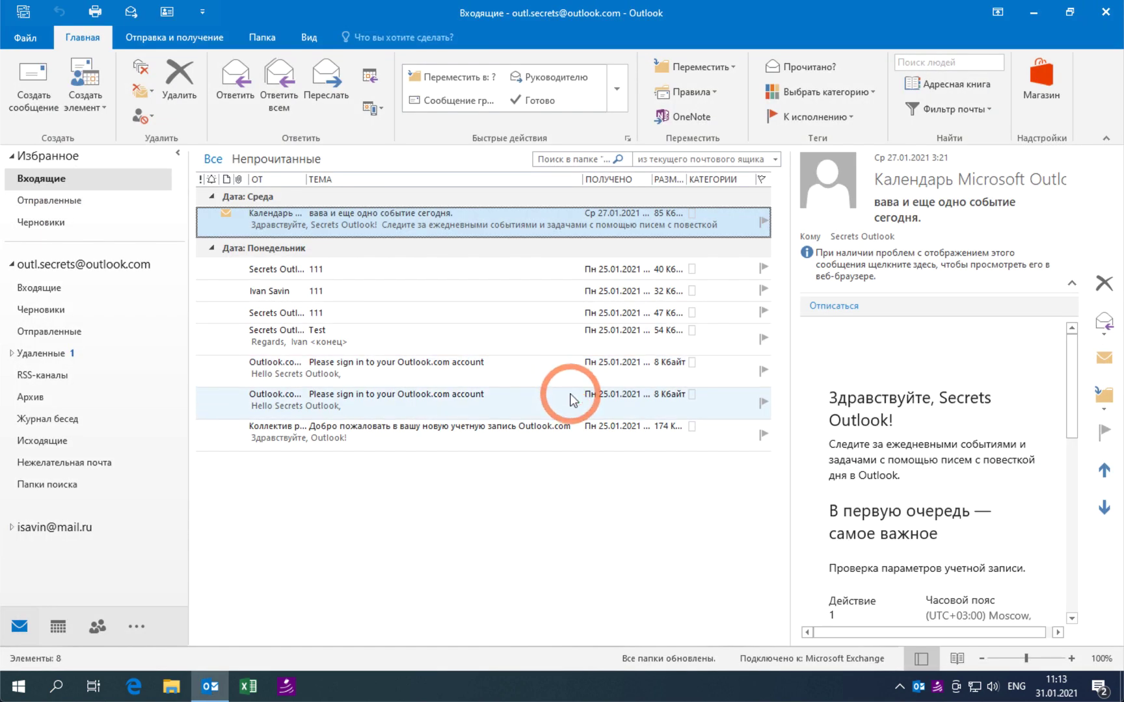